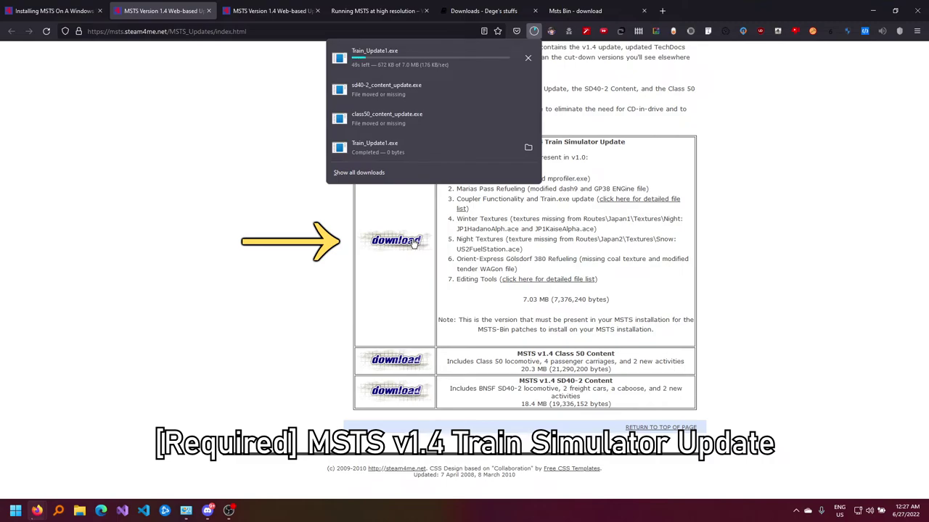
# Download the MSTS v1.4 Class 50 and SD40-2 content updates, and close both MSTS Version 1.4 update pages
pyautogui.click(404, 367)
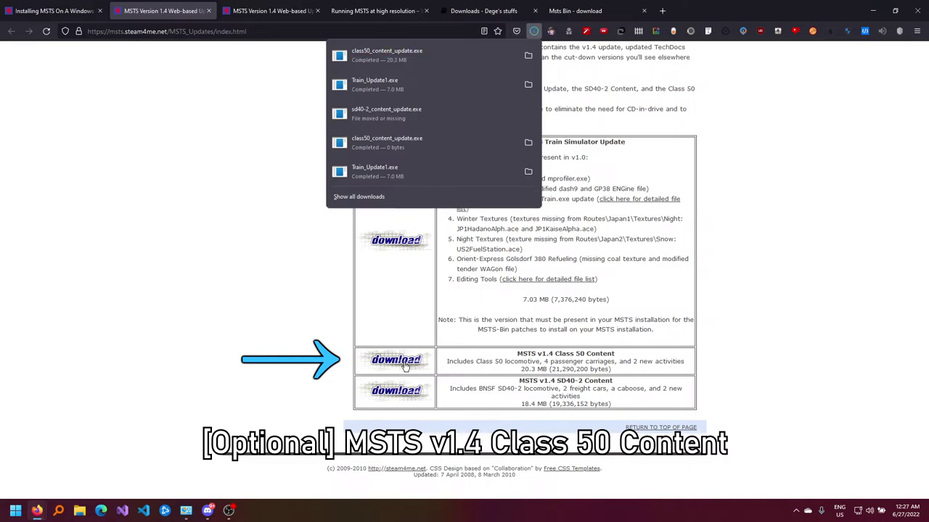
pyautogui.click(407, 396)
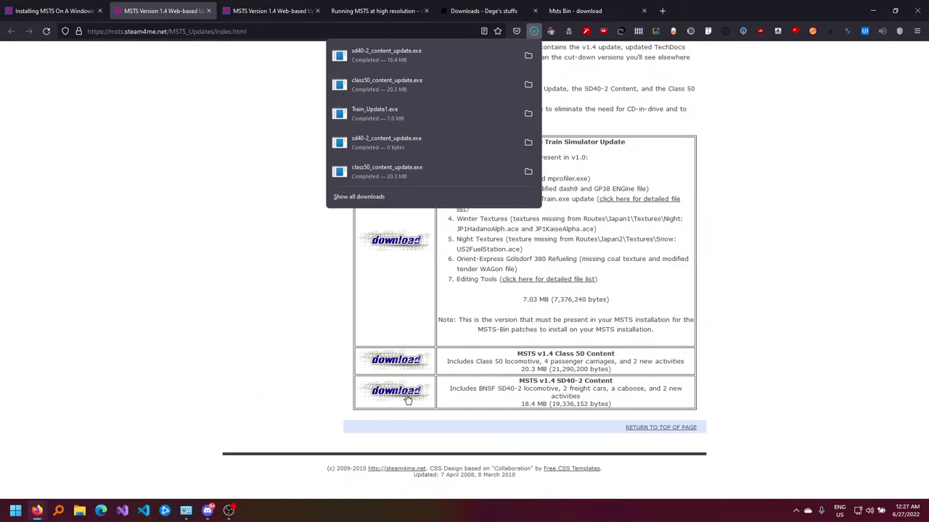
pyautogui.click(209, 11)
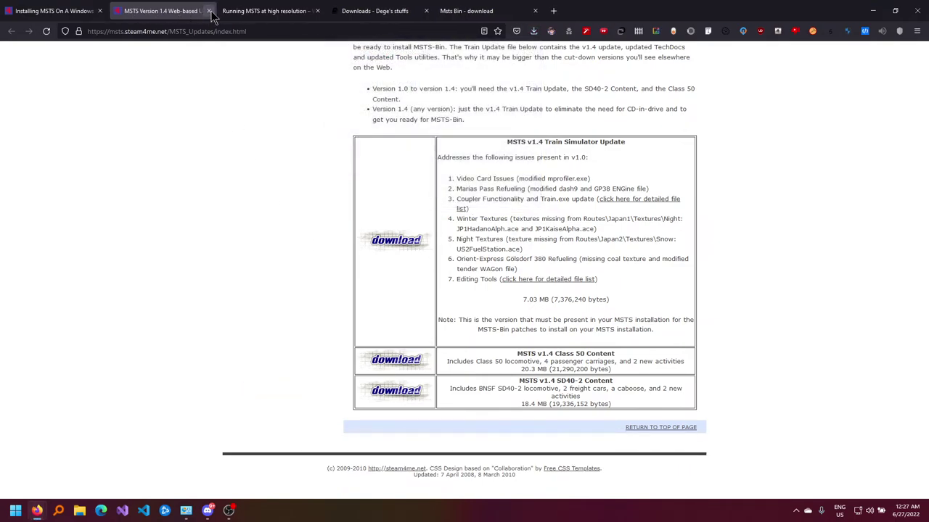
pyautogui.click(209, 11)
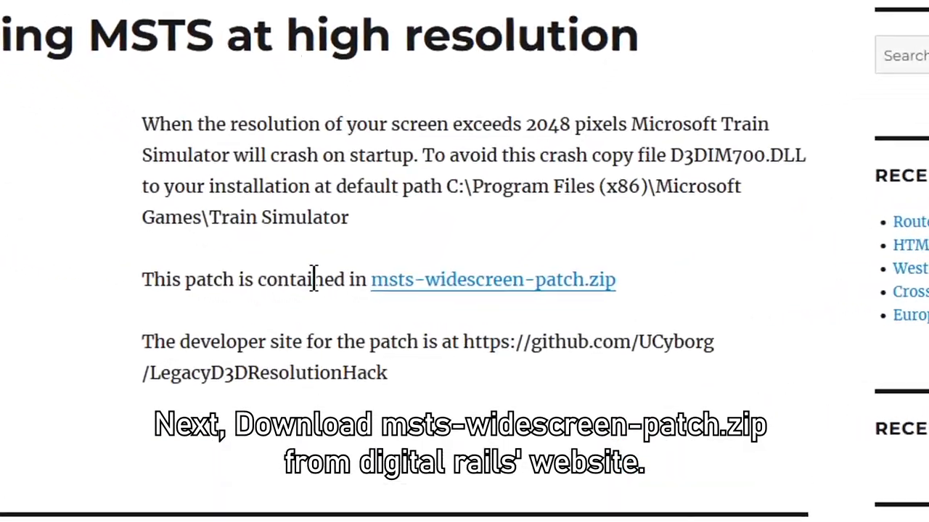
# Download msts-widescreen-patch.zip and the regular-usage dgVoodoo v2.79, closing each download page
pyautogui.click(407, 257)
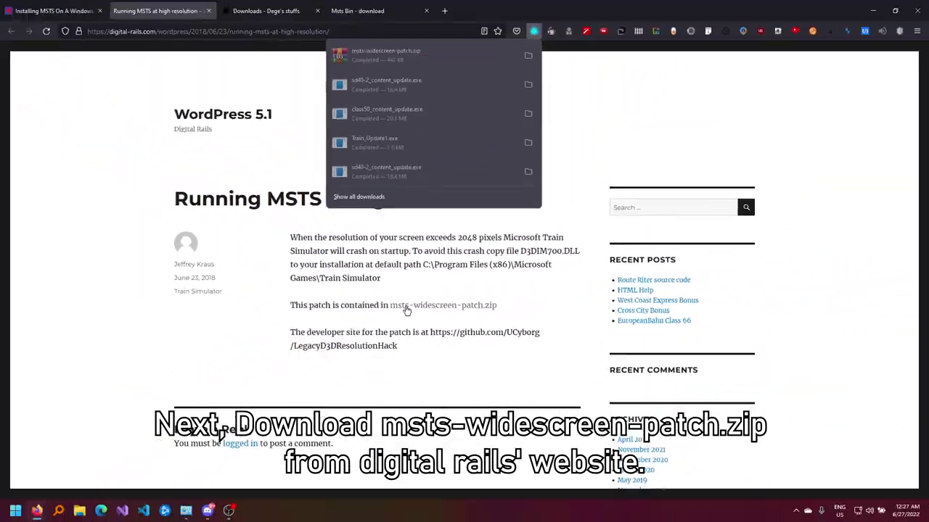
pyautogui.click(208, 11)
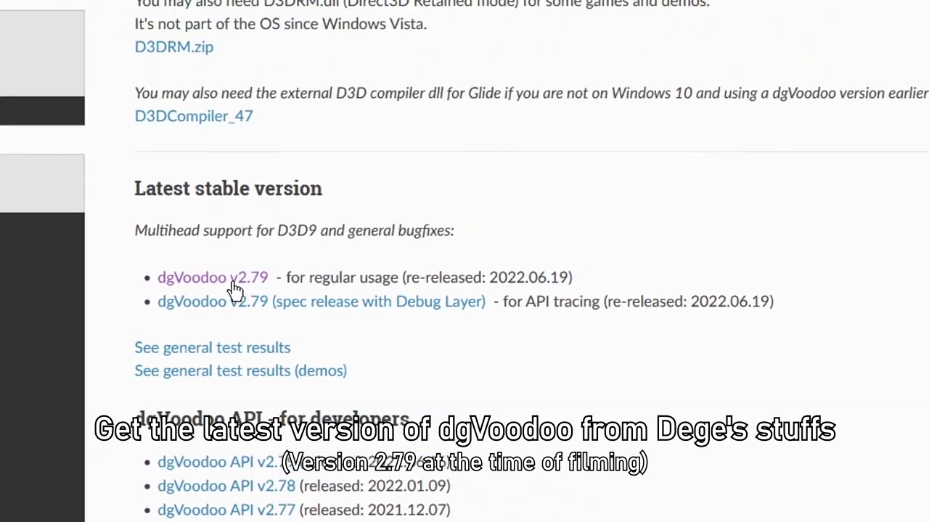
pyautogui.click(233, 283)
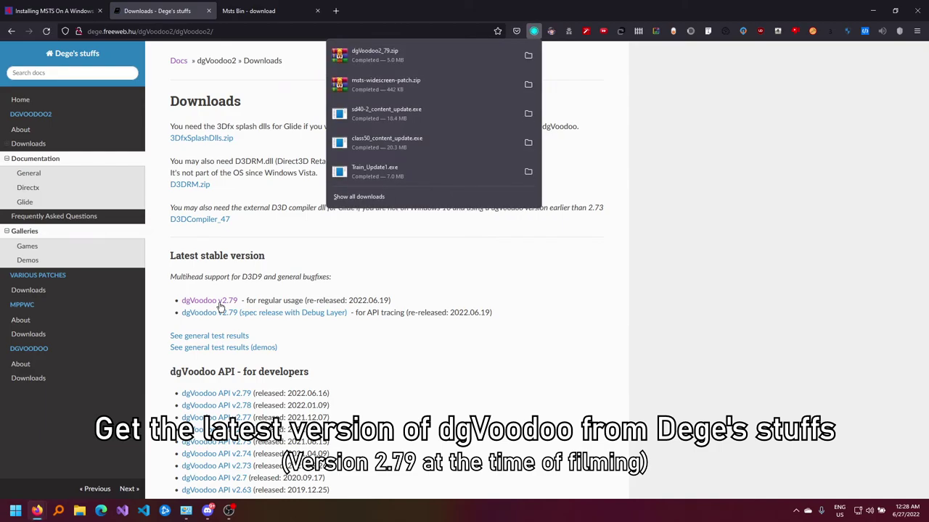
pyautogui.click(209, 11)
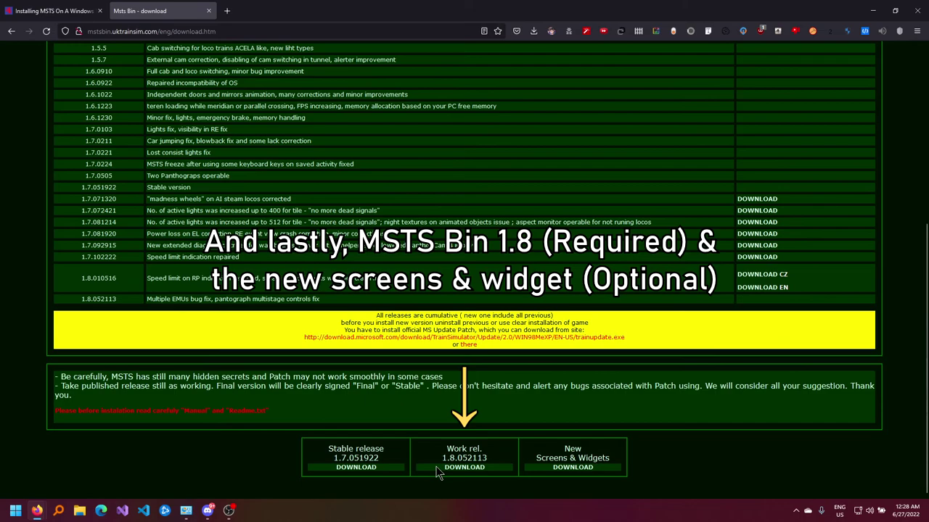
# Download the MSTS Bin work release 1.8.052113 and the New Screens & Widgets package
pyautogui.click(478, 468)
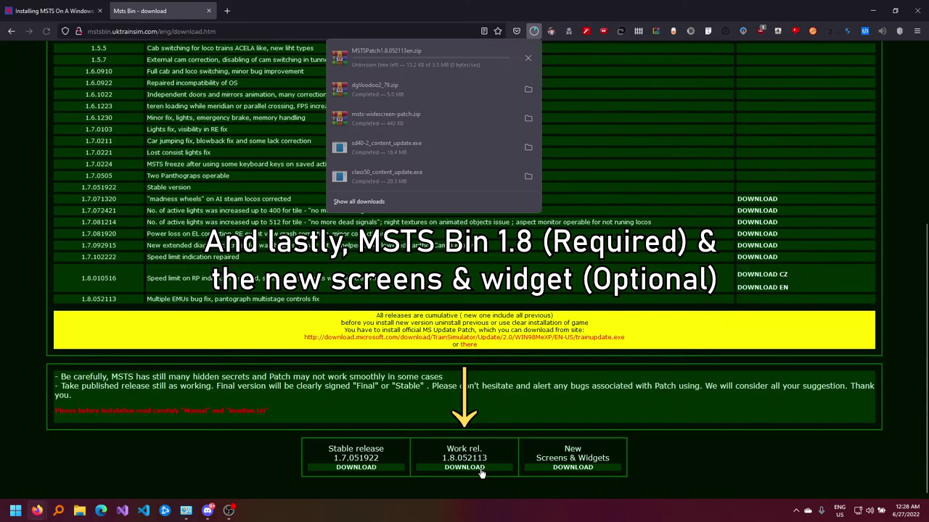
pyautogui.click(571, 468)
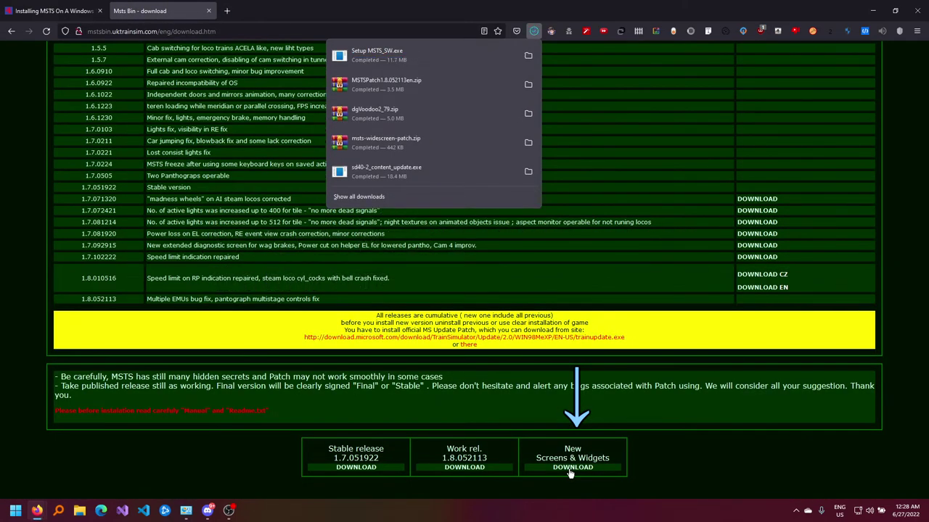
pyautogui.click(280, 13)
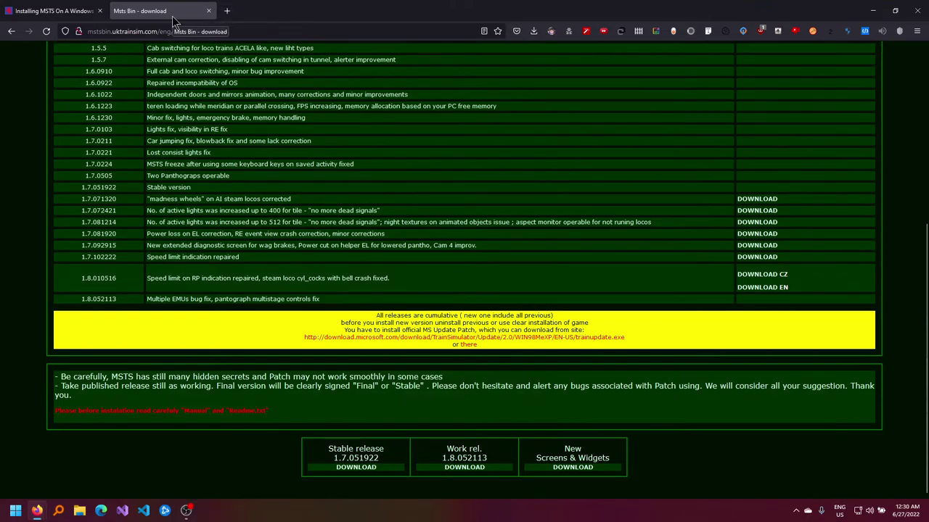
# Show the downloaded Setup MSTS_SW.exe in its folder and cut all seven downloaded files
pyautogui.click(534, 34)
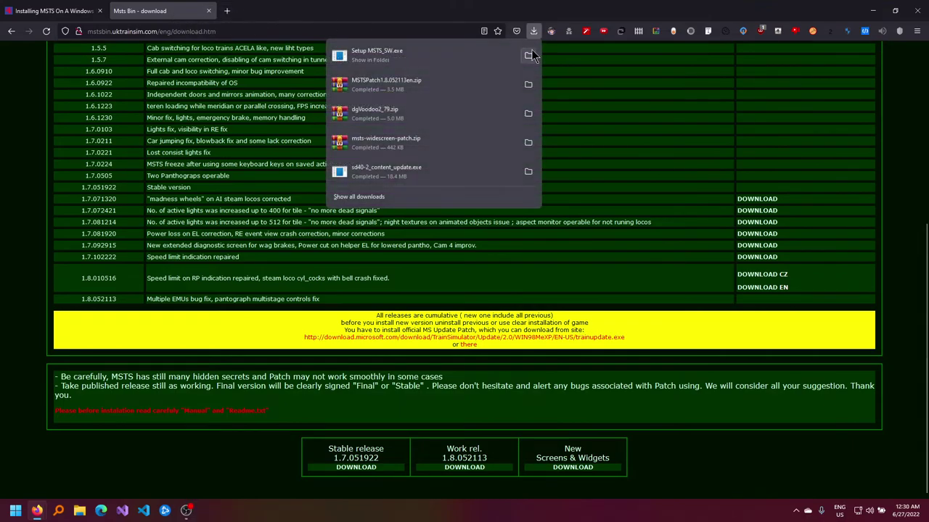
pyautogui.click(528, 55)
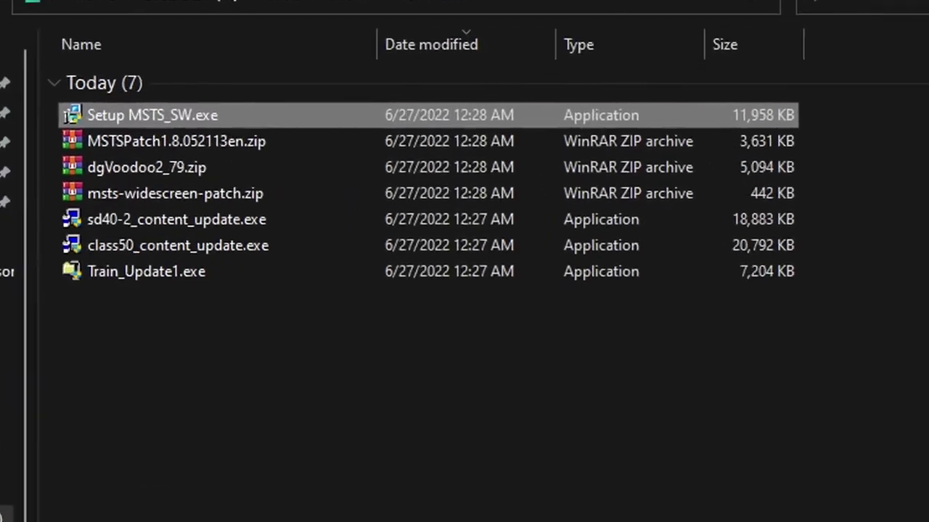
pyautogui.moveTo(163, 363); pyautogui.dragTo(138, 112)
pyautogui.rightClick(138, 108)
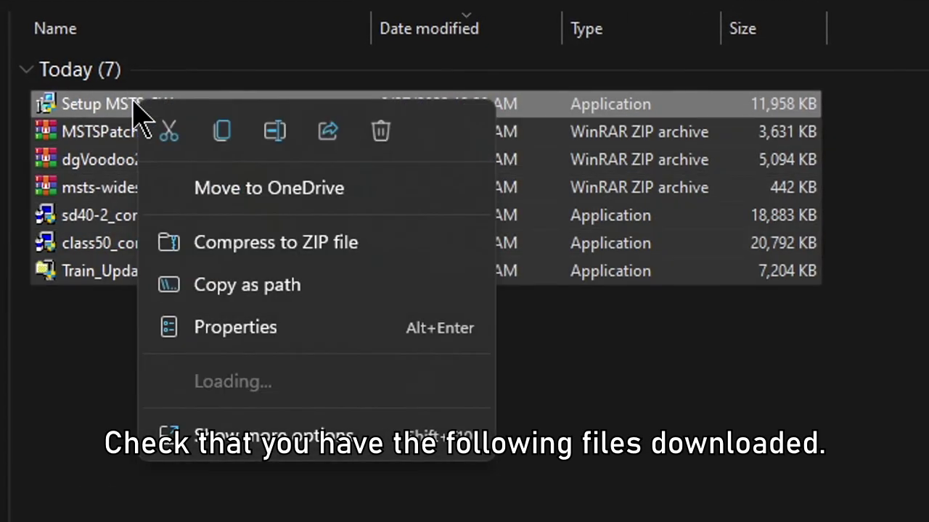
pyautogui.click(172, 141)
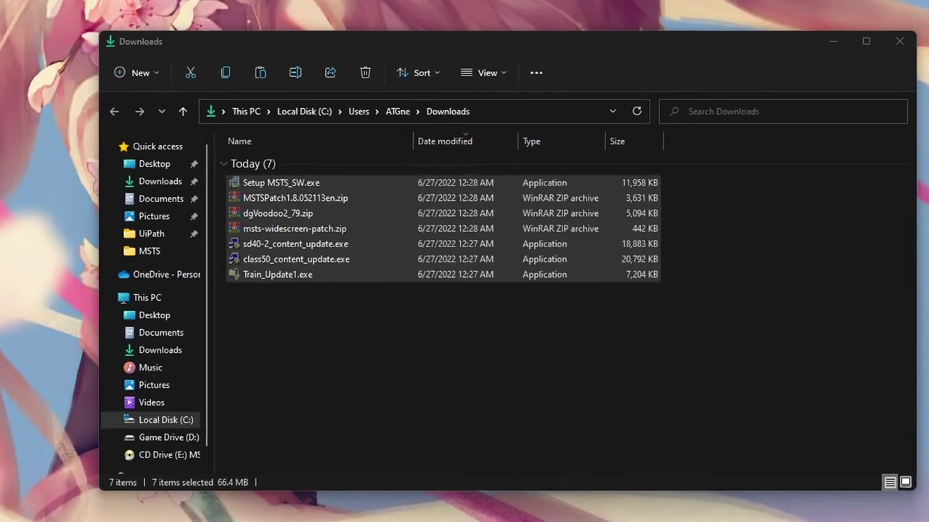
# Create a folder named "MSTS download files" inside the desktop's MSTS Installation Files folder and paste the downloaded files into it
pyautogui.doubleClick(54, 18)
pyautogui.rightClick(352, 264)
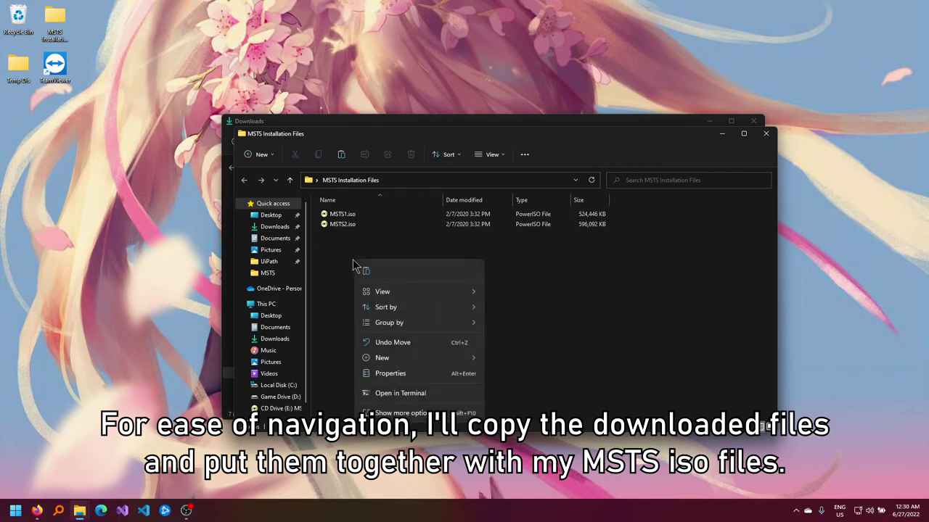
pyautogui.moveTo(388, 358)
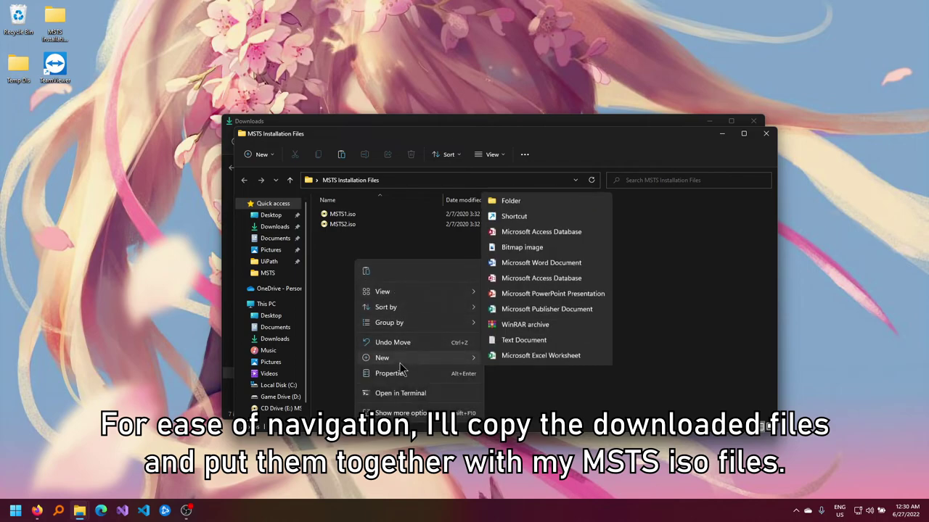
pyautogui.click(512, 204)
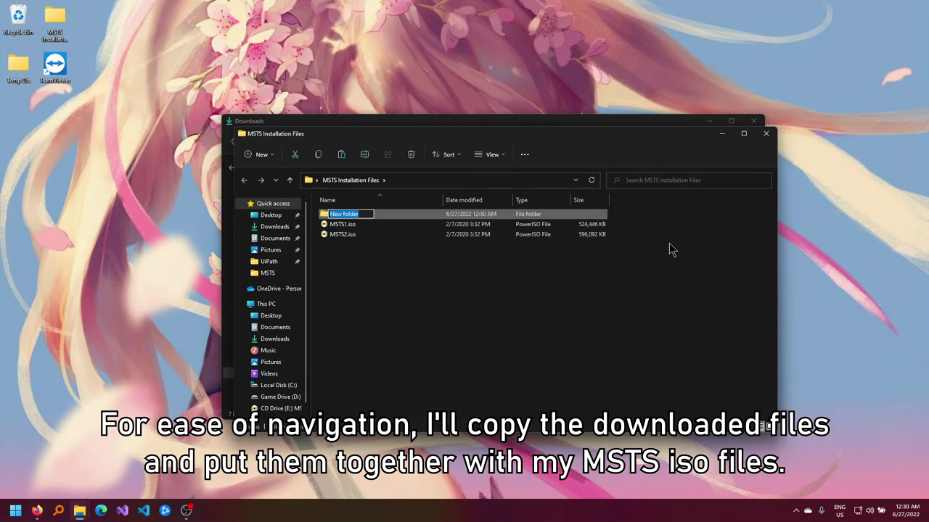
pyautogui.write('MSTS download files')
pyautogui.press('Return')
pyautogui.press('Return')
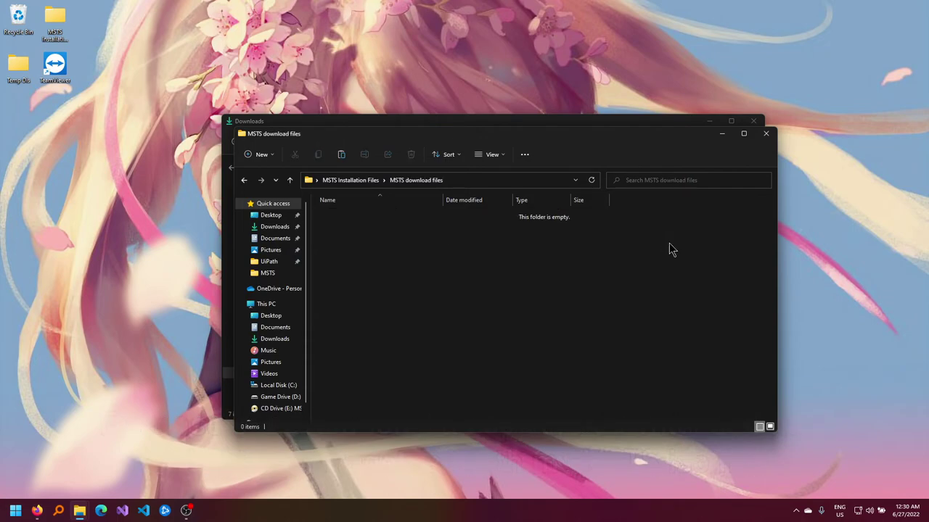
pyautogui.rightClick(368, 274)
pyautogui.click(382, 285)
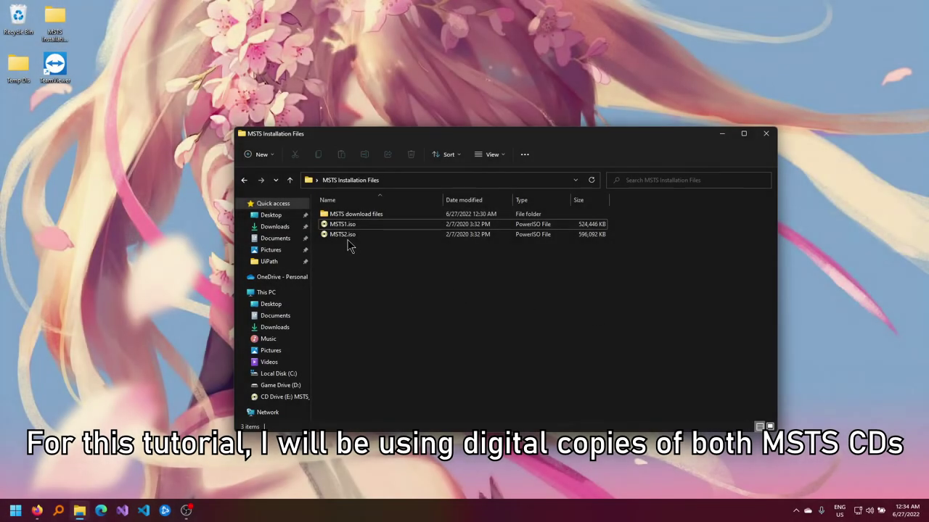
# Mount MSTS1.iso to virtual drive E: with PowerISO
pyautogui.click(343, 225)
pyautogui.rightClick(343, 227)
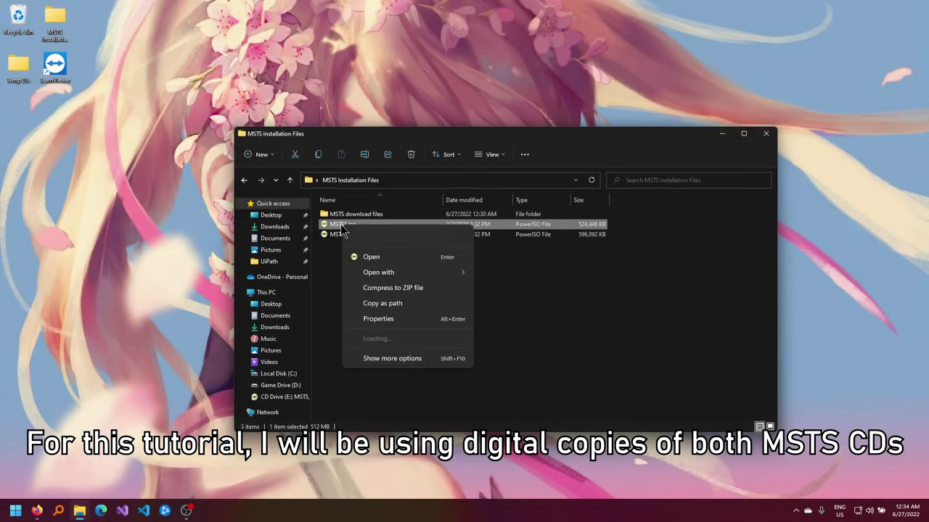
pyautogui.click(392, 374)
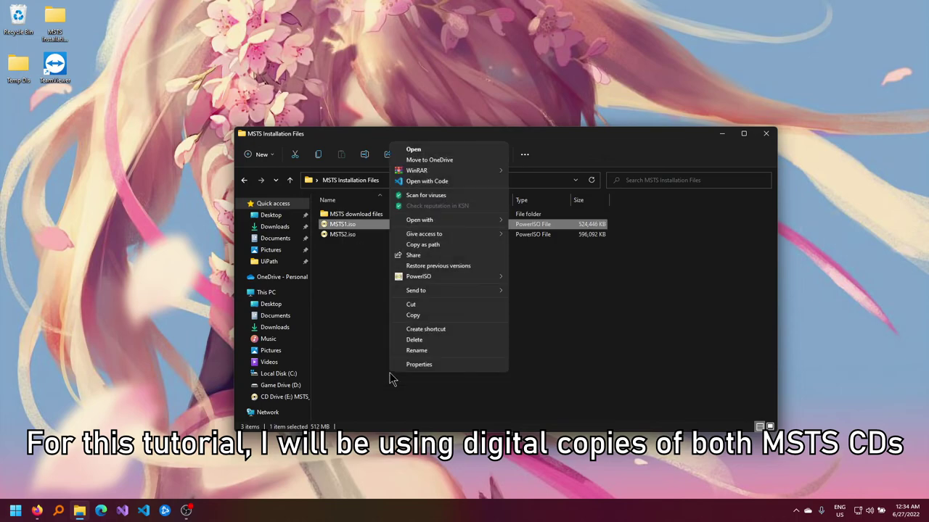
pyautogui.moveTo(450, 276)
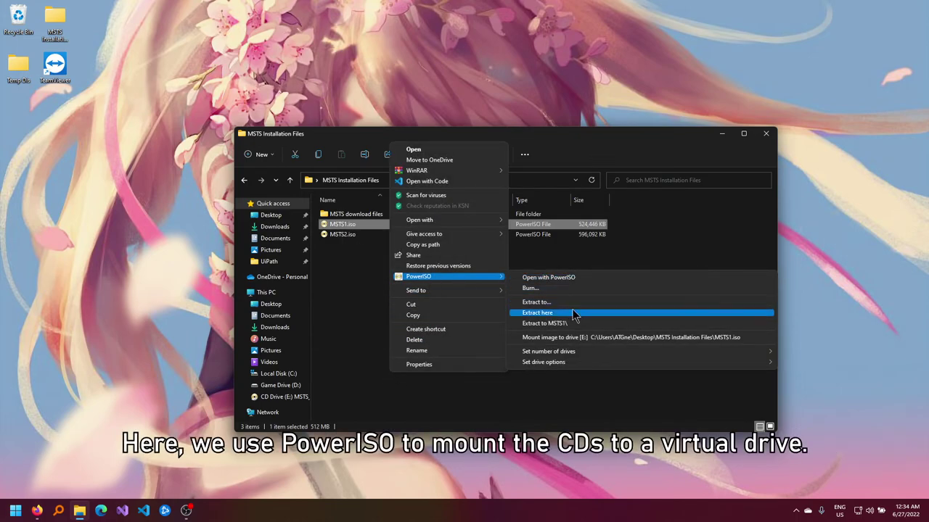
pyautogui.click(570, 340)
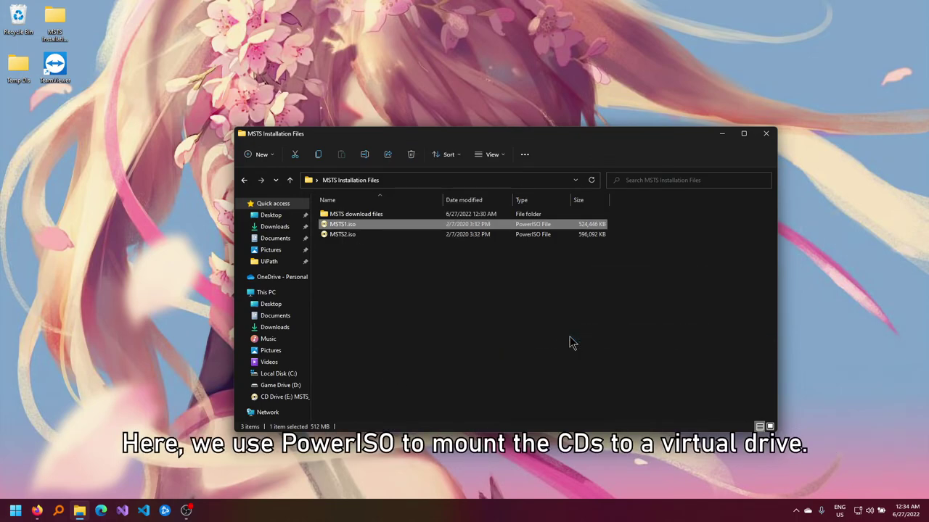
pyautogui.click(570, 342)
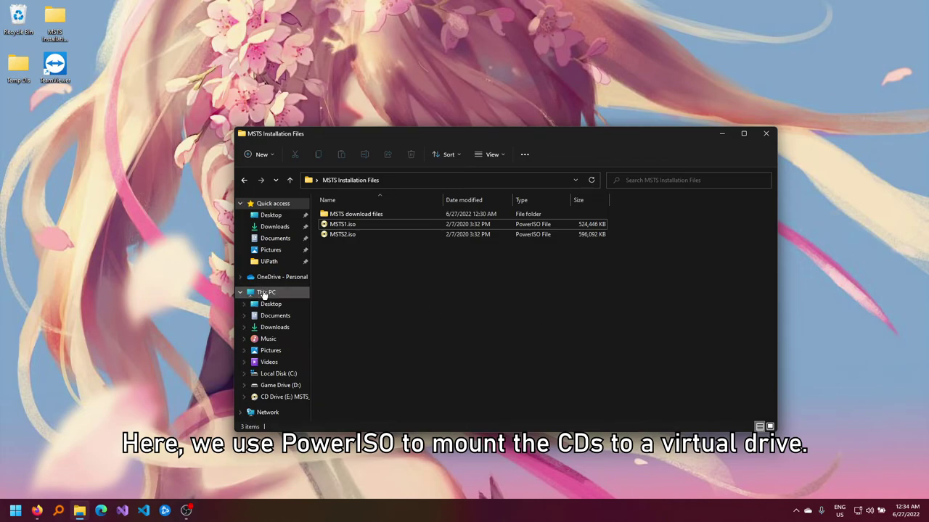
# Open the mounted MSTS_CD1 drive in a new window and run SETUP.EXE as administrator
pyautogui.click(265, 293)
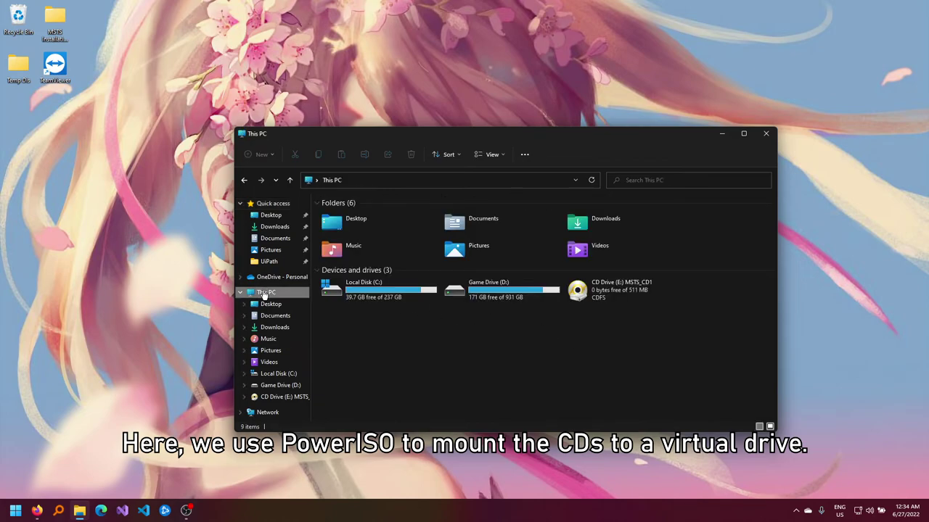
pyautogui.rightClick(604, 294)
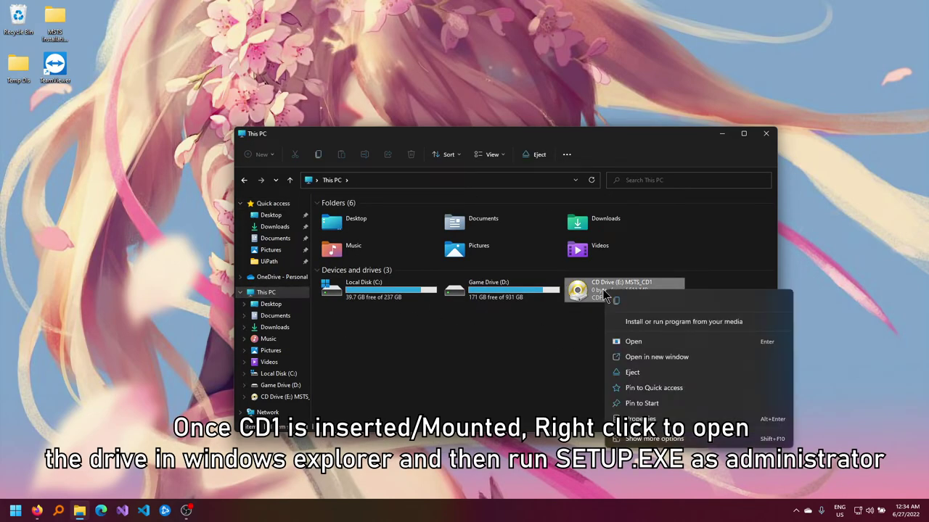
pyautogui.click(644, 356)
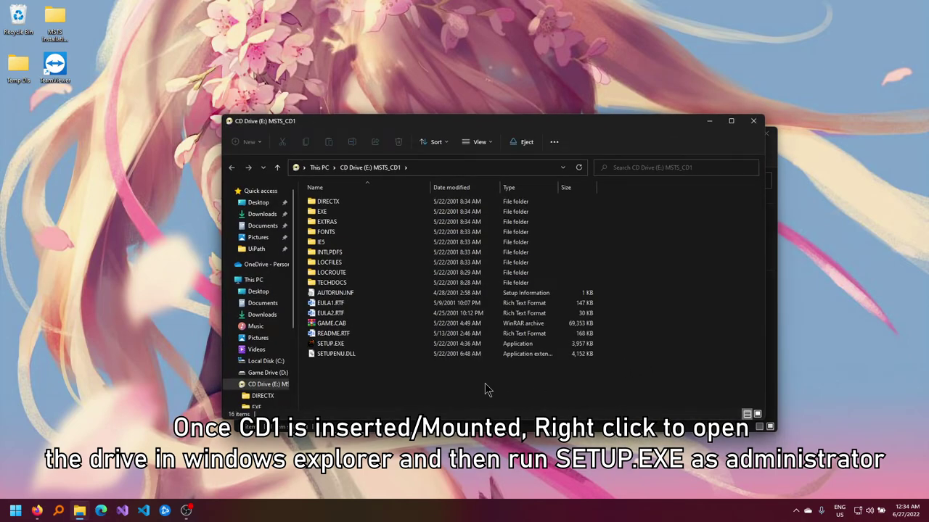
pyautogui.click(338, 345)
pyautogui.rightClick(338, 345)
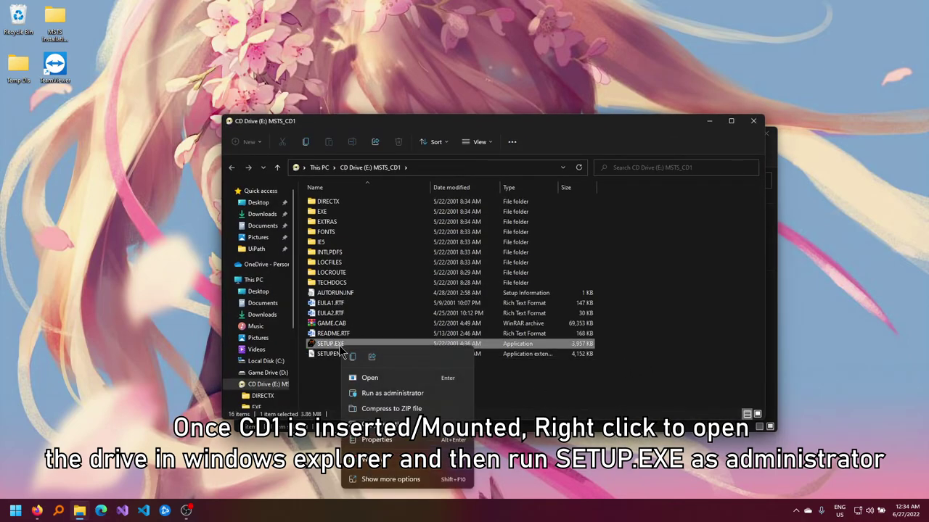
pyautogui.click(385, 393)
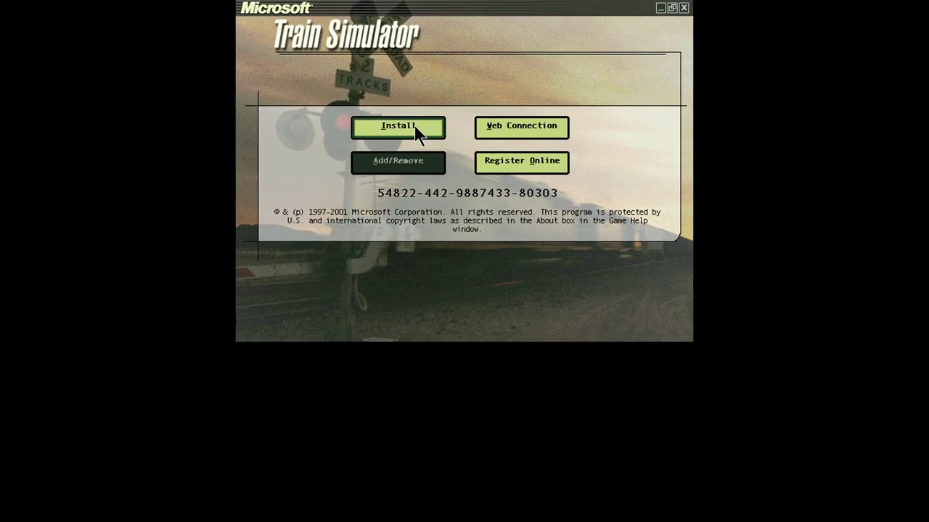
# Start the Train Simulator installation, continue past the welcome page, and choose to customize the installation options
pyautogui.click(420, 157)
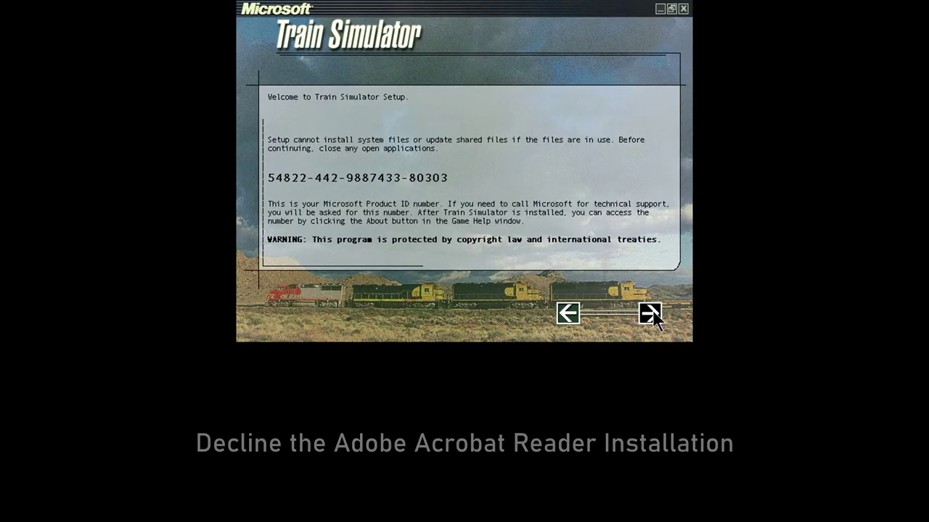
pyautogui.click(649, 313)
pyautogui.click(613, 288)
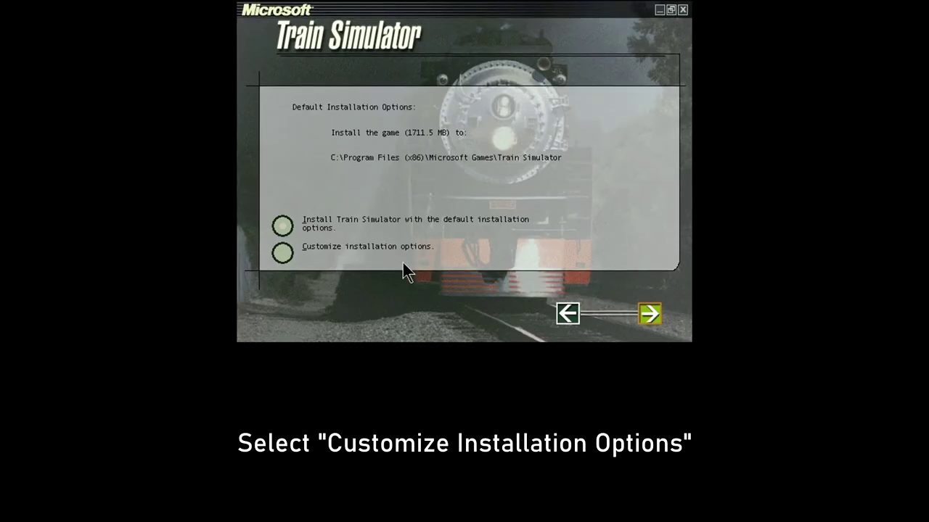
pyautogui.click(282, 252)
pyautogui.click(650, 313)
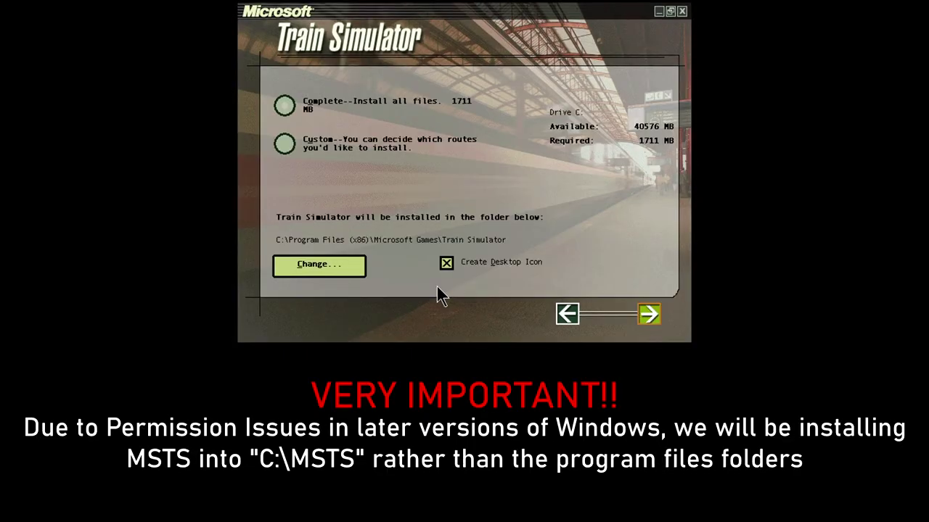
# Change the installation folder to C:\MSTS, let Setup create it, and start installing with those settings
pyautogui.click(346, 269)
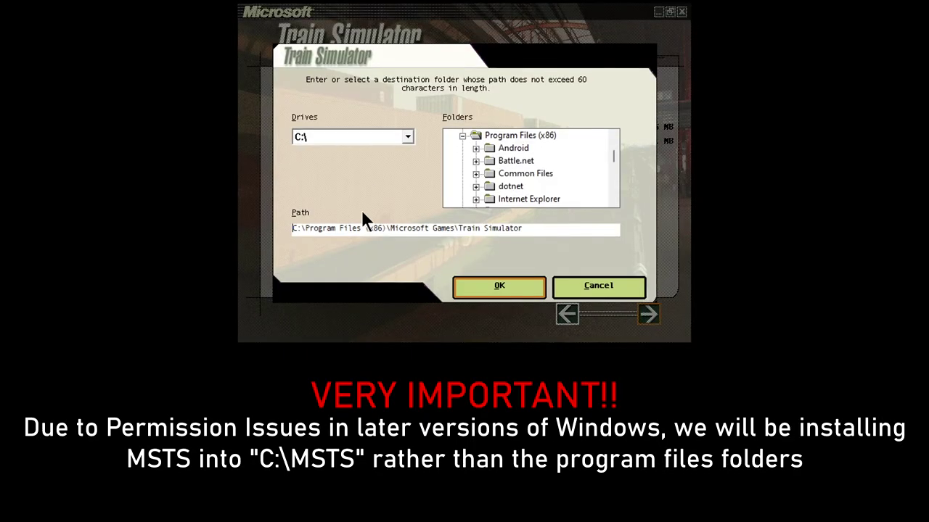
pyautogui.click(409, 136)
pyautogui.click(385, 150)
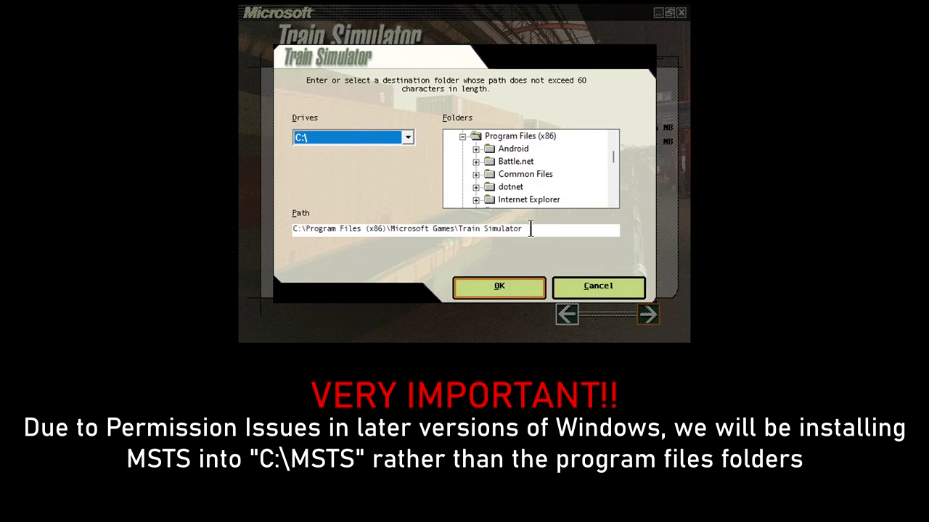
pyautogui.moveTo(527, 230); pyautogui.dragTo(385, 229)
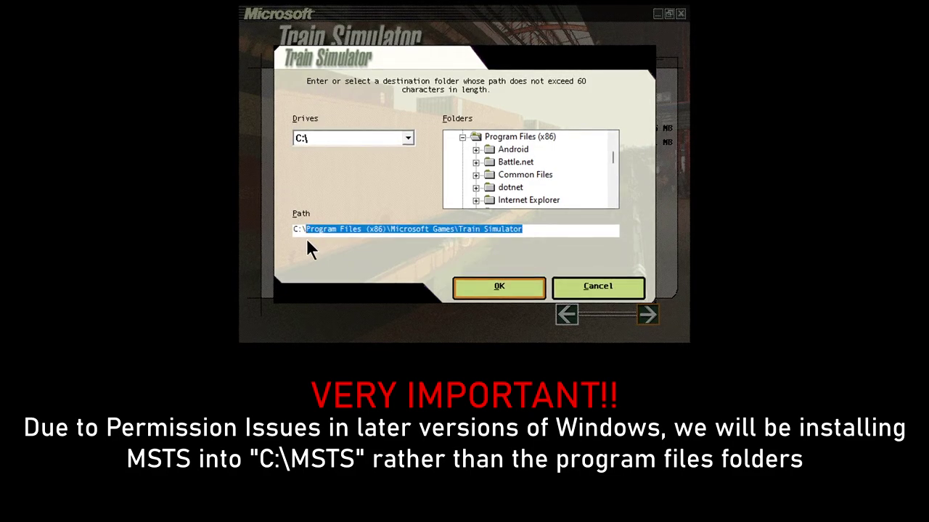
pyautogui.write('MSTS')
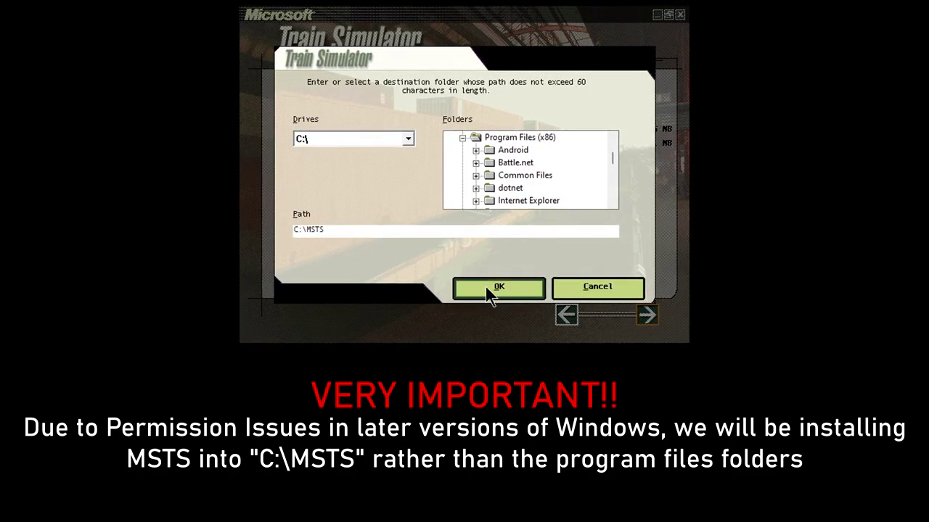
pyautogui.click(485, 286)
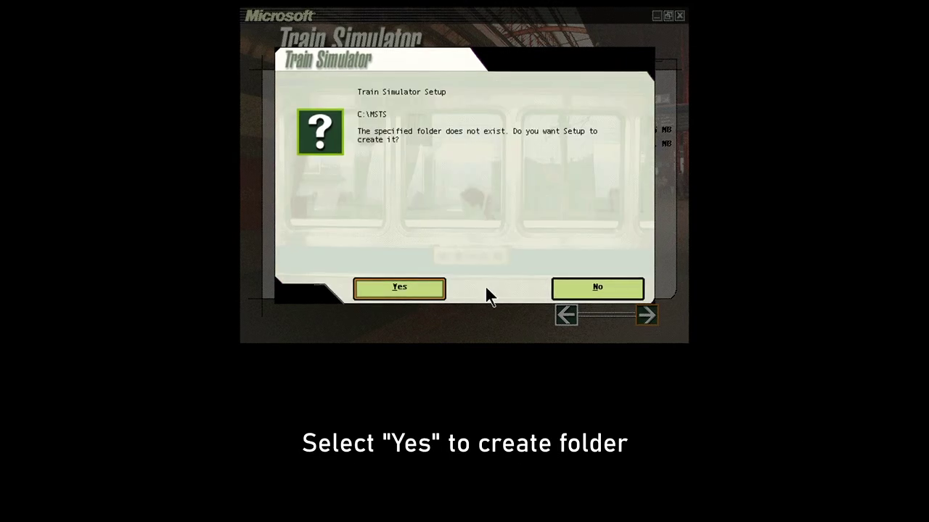
pyautogui.click(399, 288)
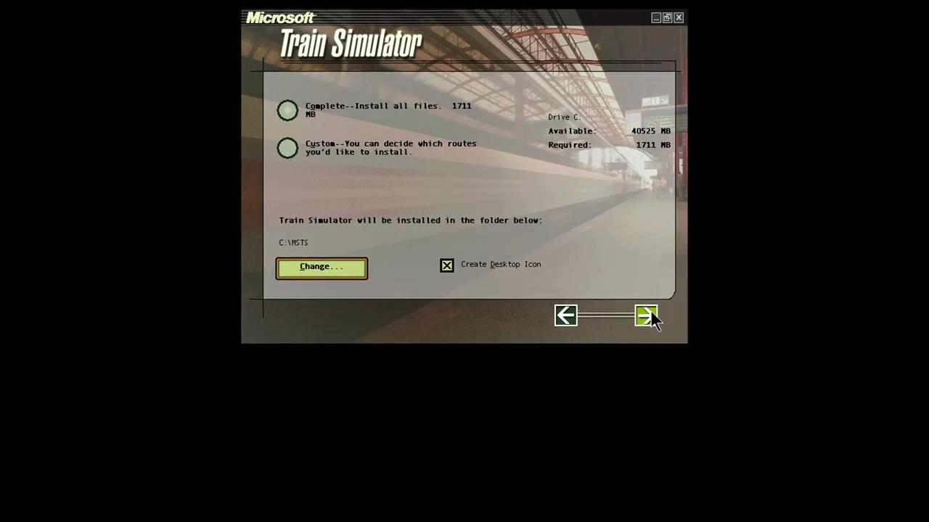
pyautogui.click(647, 315)
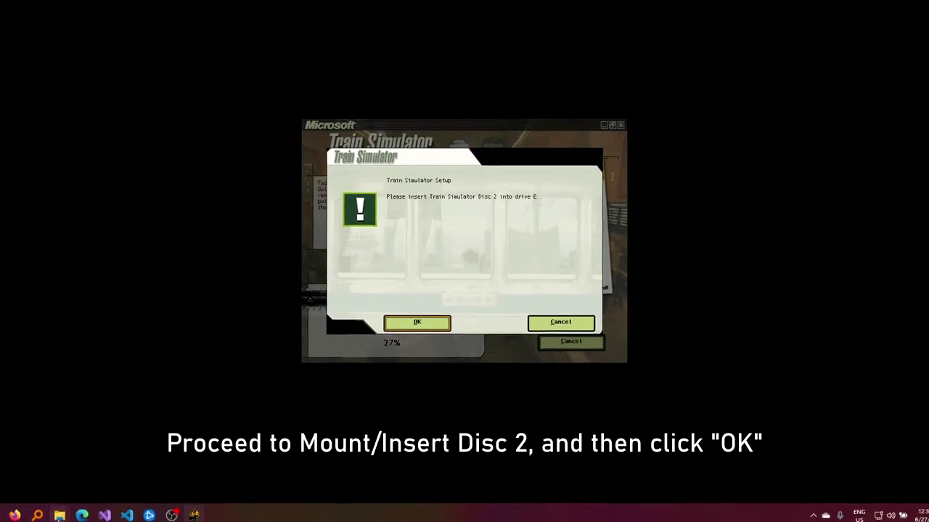
# Mount MSTS2.iso to virtual drive E: with PowerISO and finish the Train Simulator installation from it, closing the setup
pyautogui.moveTo(57, 515)
pyautogui.moveTo(158, 459)
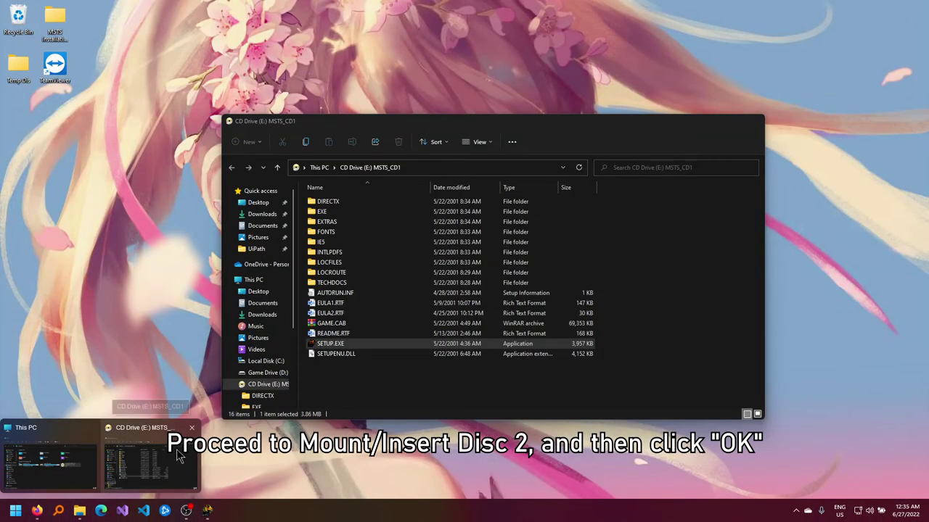
pyautogui.click(191, 428)
pyautogui.moveTo(86, 480)
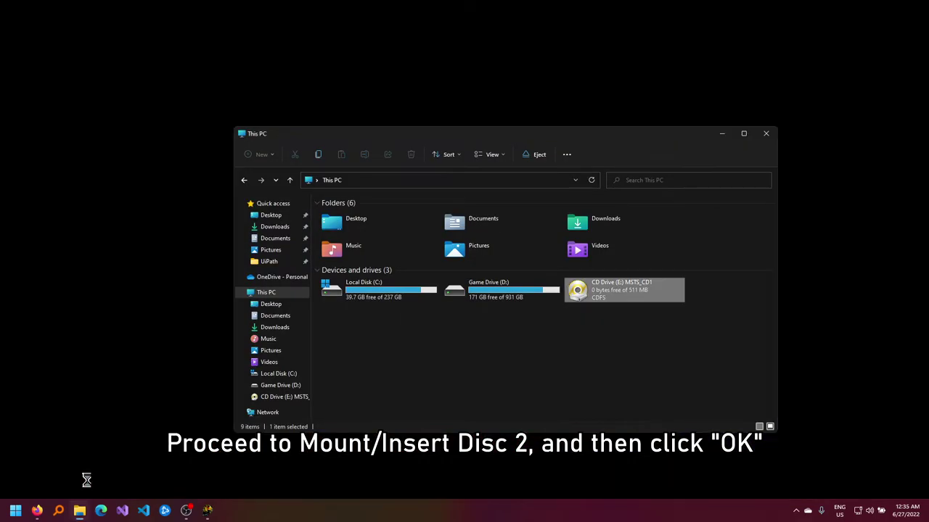
pyautogui.click(367, 347)
pyautogui.hotkey('alt', 'Left')
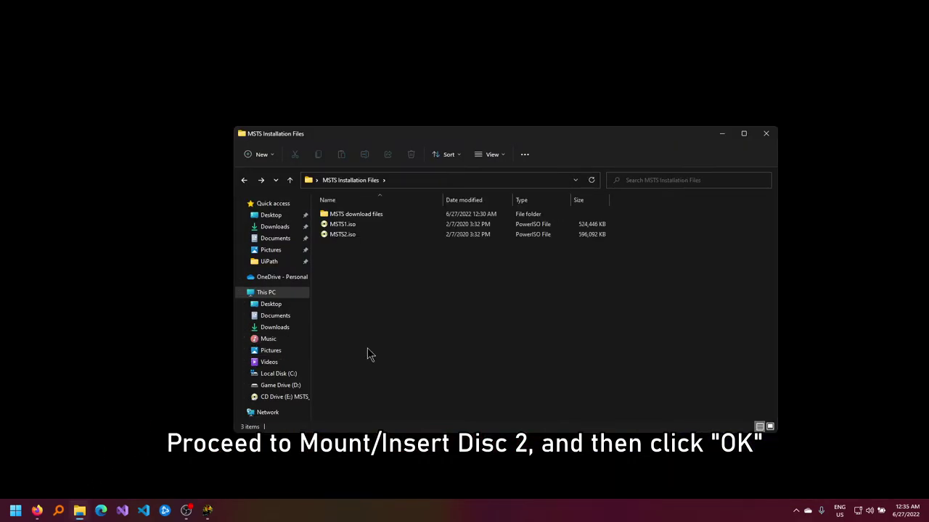
pyautogui.rightClick(349, 234)
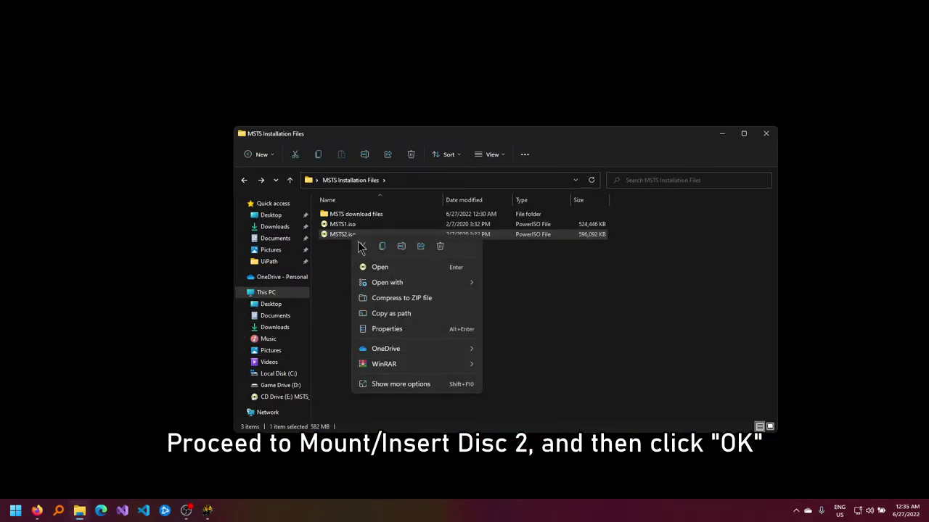
pyautogui.click(404, 384)
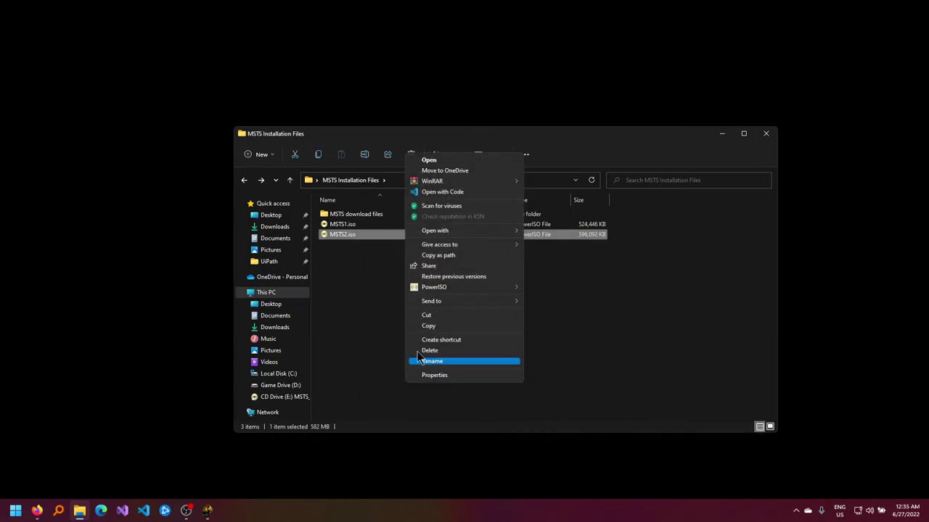
pyautogui.moveTo(450, 290)
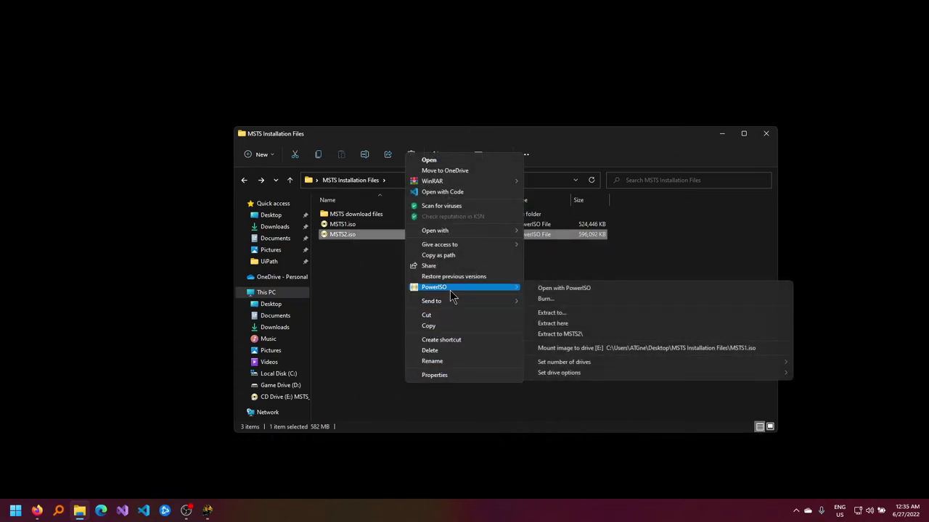
pyautogui.click(593, 349)
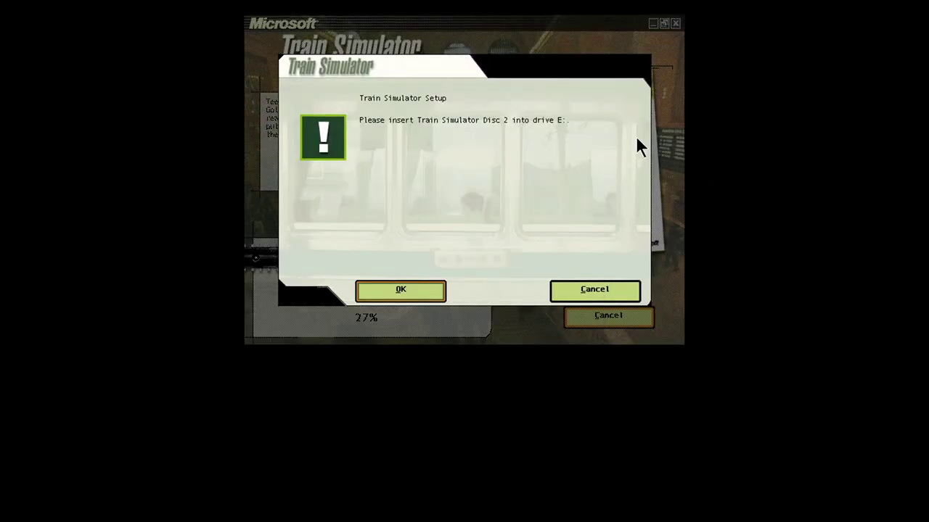
pyautogui.click(401, 290)
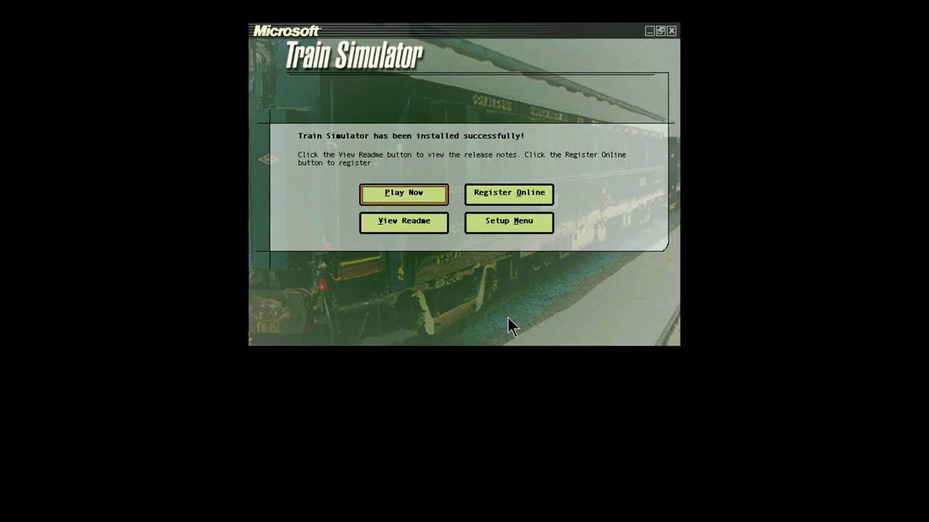
pyautogui.click(671, 31)
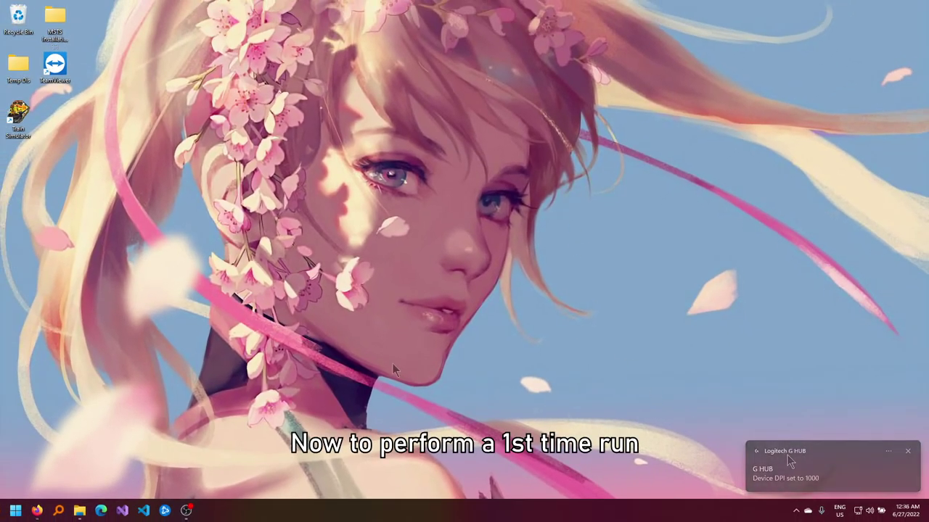
# Launch Train Simulator from the desktop, set its display resolution to 1280x1024x32, and review the advanced display options
pyautogui.doubleClick(17, 115)
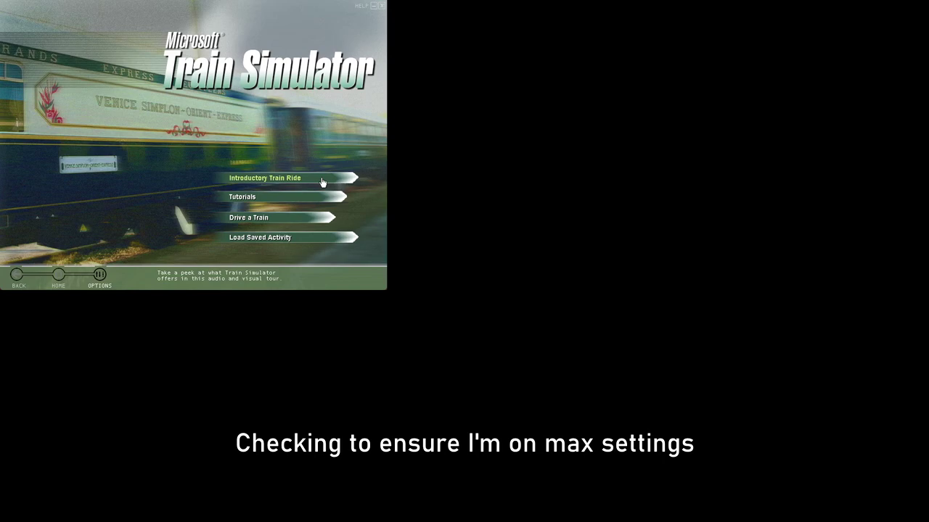
pyautogui.click(100, 275)
pyautogui.click(196, 51)
pyautogui.click(265, 51)
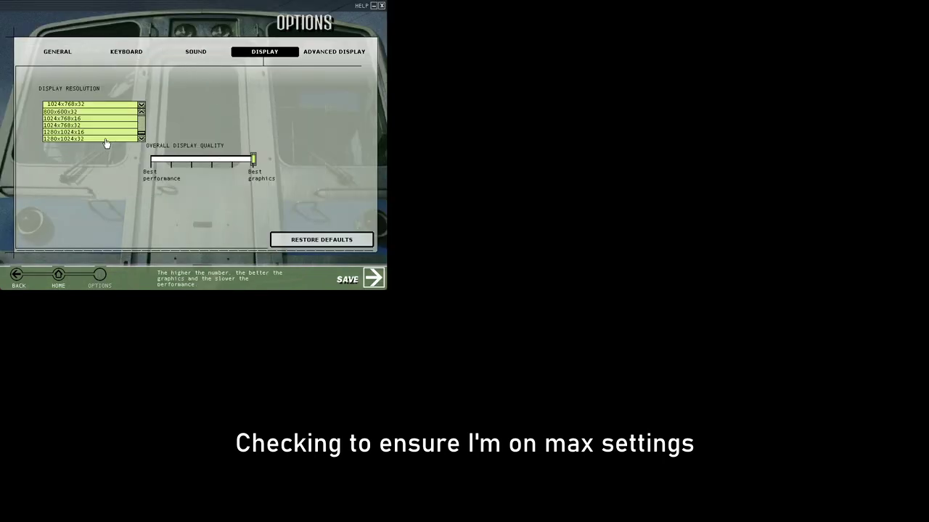
pyautogui.click(104, 143)
pyautogui.click(334, 51)
pyautogui.click(265, 52)
pyautogui.click(334, 51)
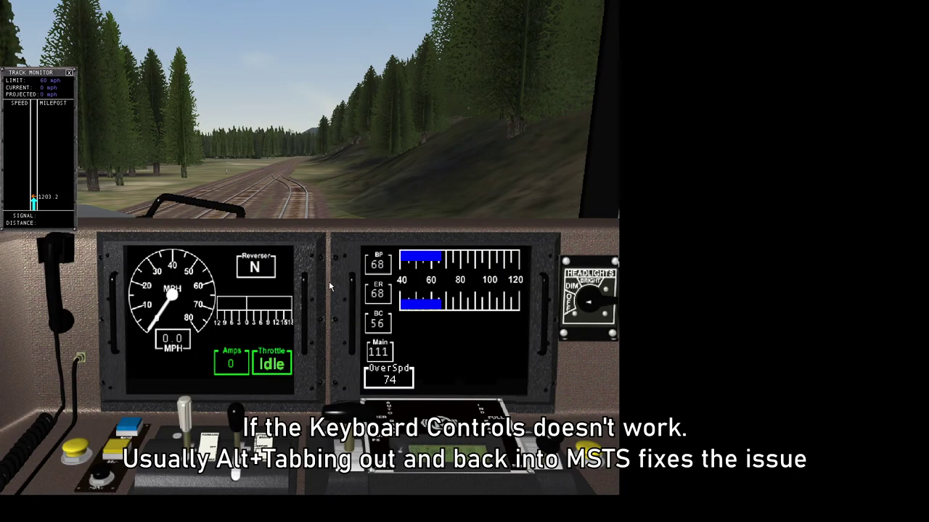
# Switch from the running game to the desktop and back into Train Simulator to restore the keyboard controls
pyautogui.hotkey('alt', 'Tab')
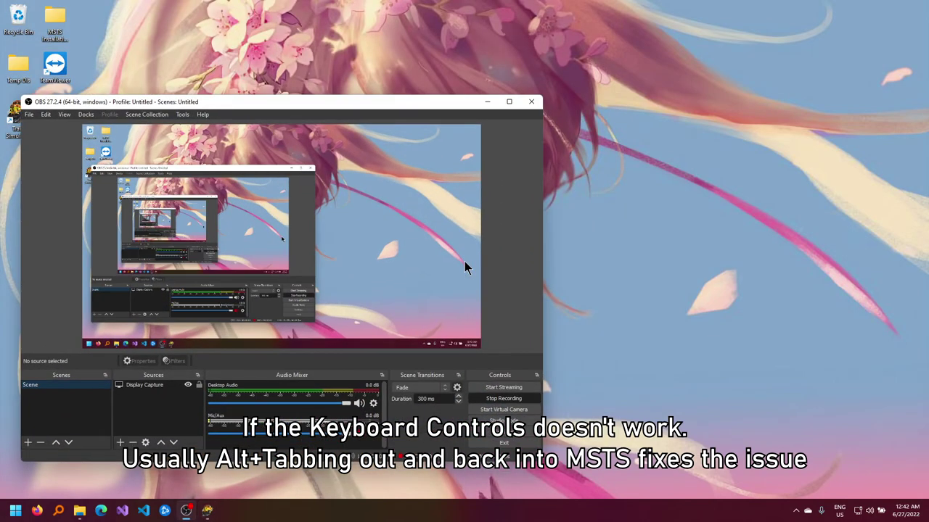
pyautogui.click(481, 104)
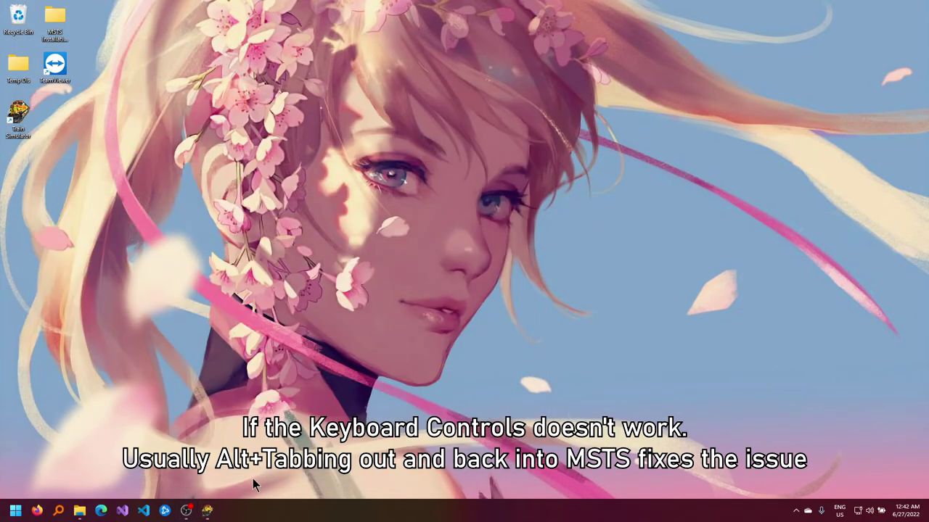
pyautogui.hotkey('alt', 'Tab')
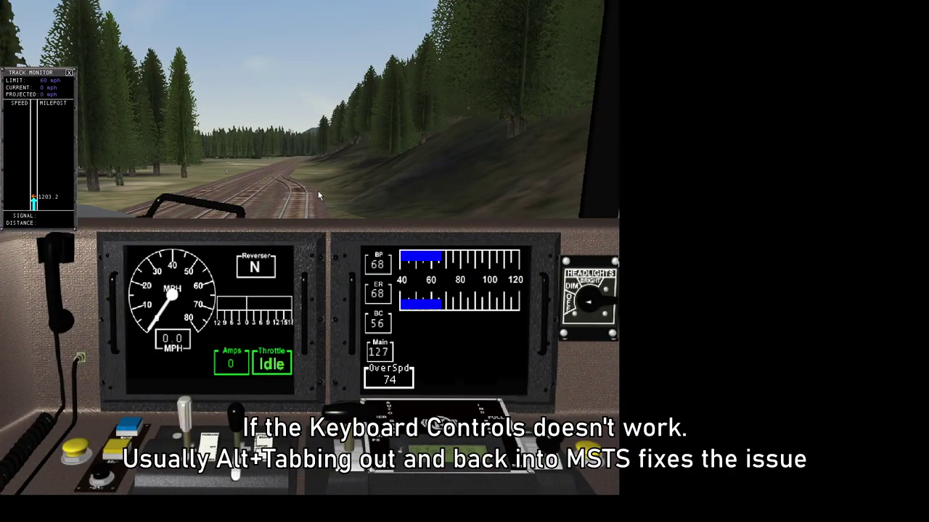
# Display the FPS counter and set the train moving forward with the train brake released and the throttle at N8
pyautogui.press(';')
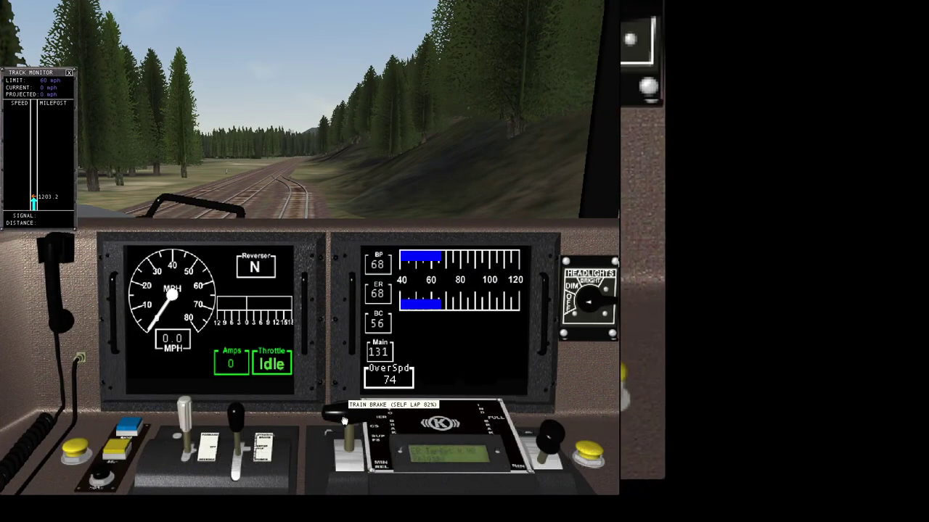
pyautogui.hotkey('shift', 'z')
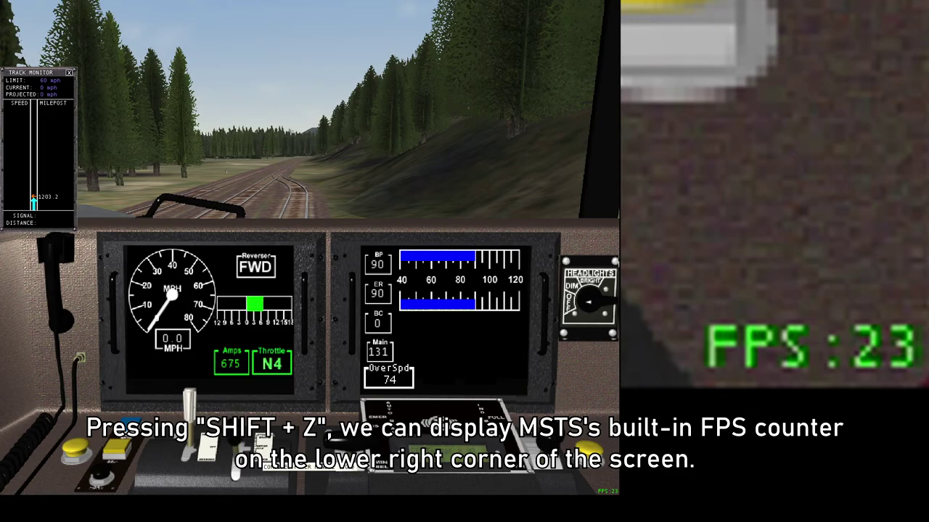
pyautogui.press('d')
pyautogui.press('d')
pyautogui.press('d')
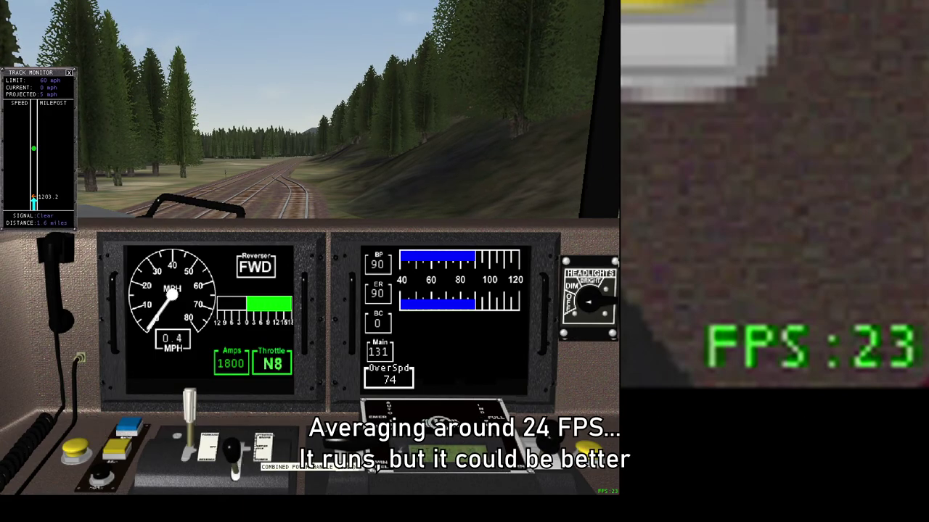
# Check the frame rate from the external camera by rotating it around the moving train, and sound the horn
pyautogui.press('2')
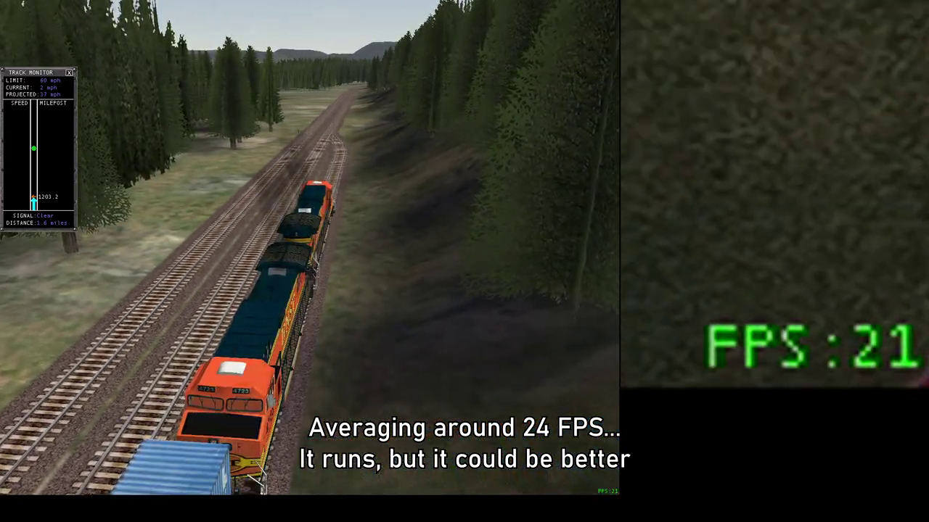
pyautogui.press('Right')
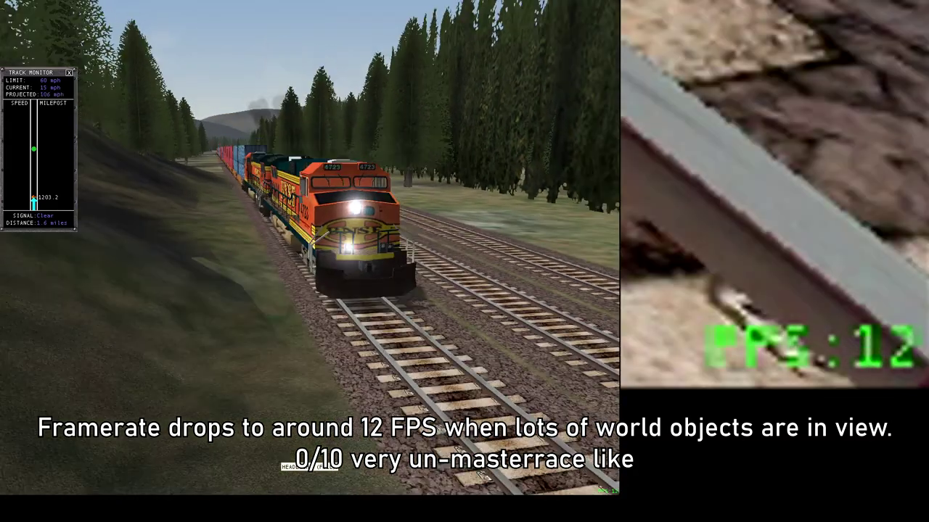
pyautogui.press('space')
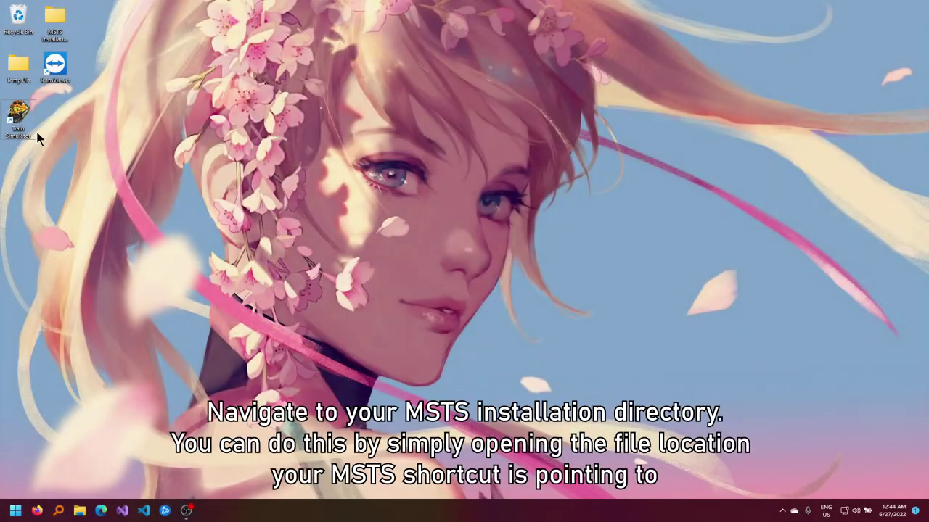
# Open the C:\MSTS installation folder through the Train Simulator shortcut's properties, restore its window to a smaller size, and close the properties
pyautogui.rightClick(20, 124)
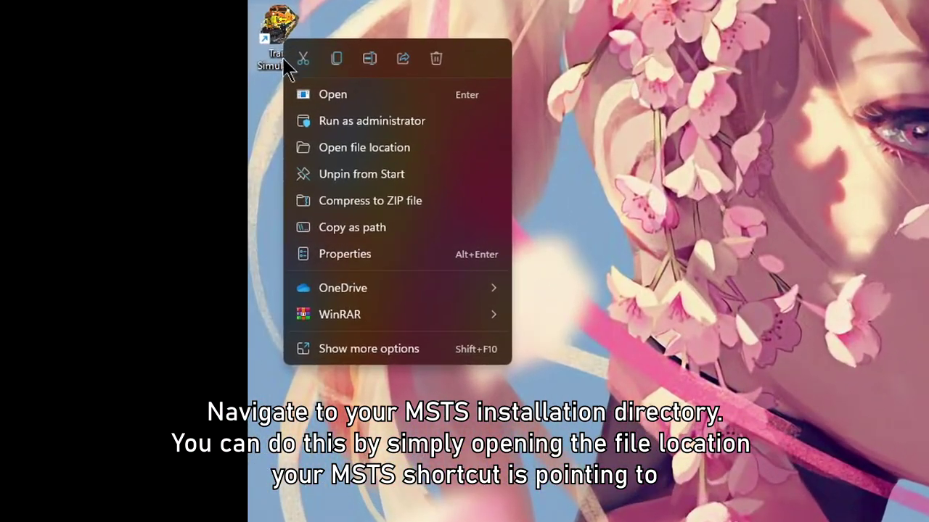
pyautogui.click(347, 352)
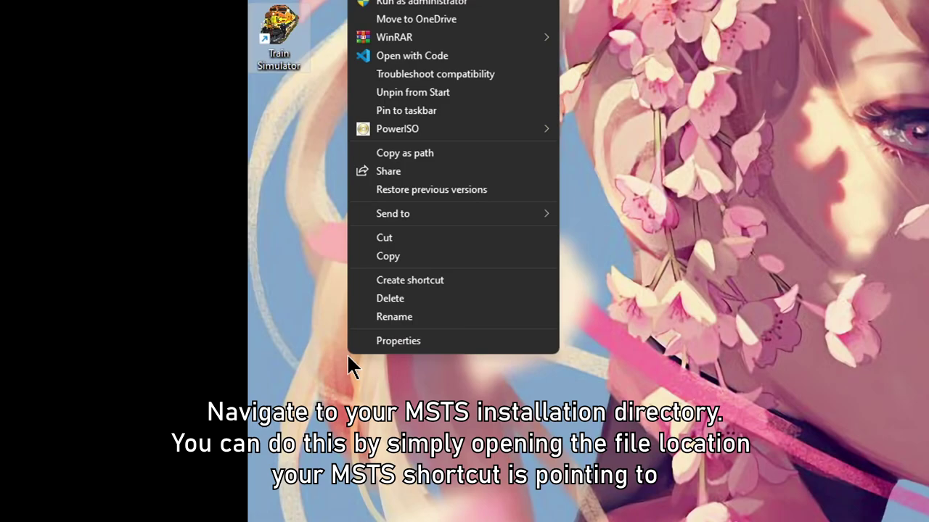
pyautogui.click(375, 341)
pyautogui.click(373, 339)
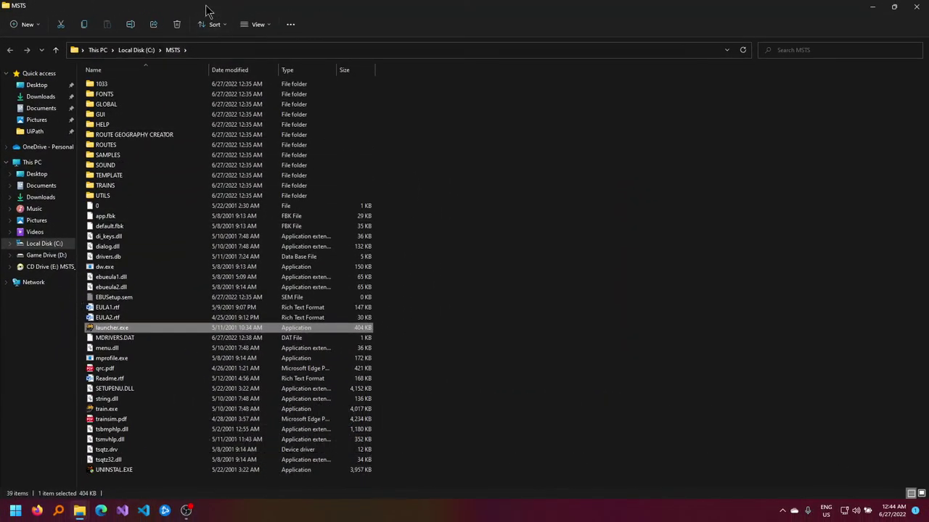
pyautogui.moveTo(207, 10); pyautogui.dragTo(496, 83)
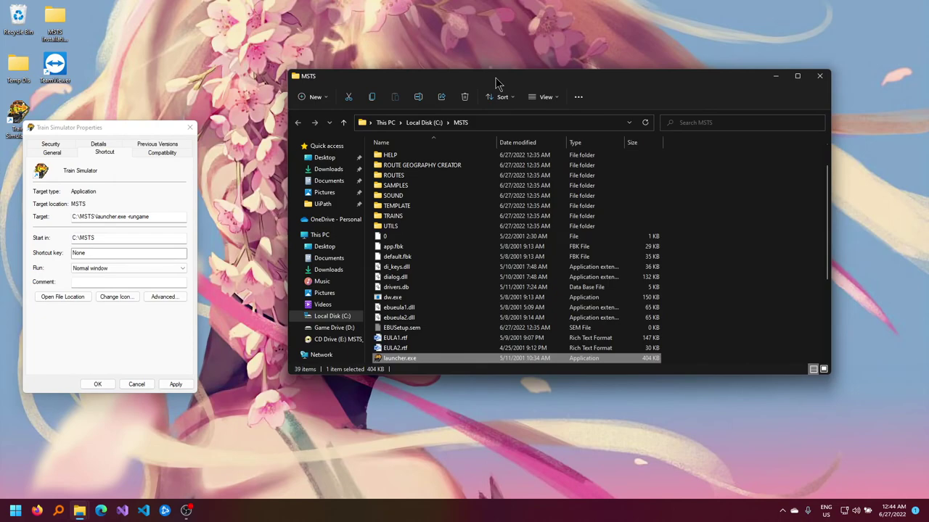
pyautogui.click(188, 128)
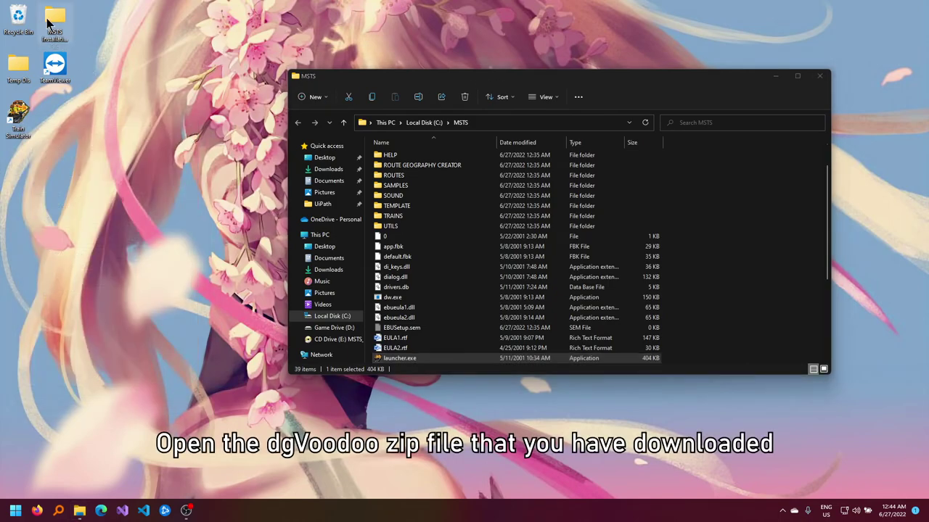
# Open dgVoodoo2_79.zip from the MSTS download files folder inside MSTS Installation Files, and close that folder window
pyautogui.doubleClick(49, 24)
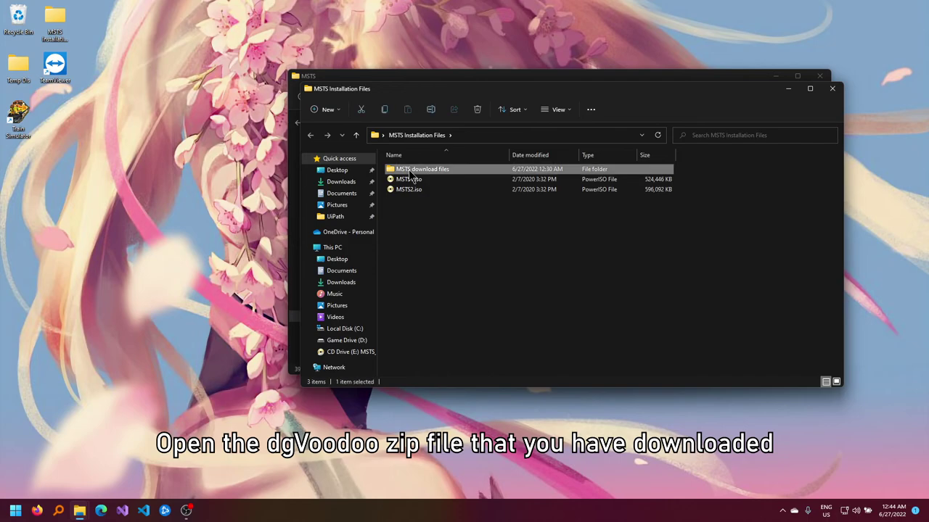
pyautogui.doubleClick(406, 169)
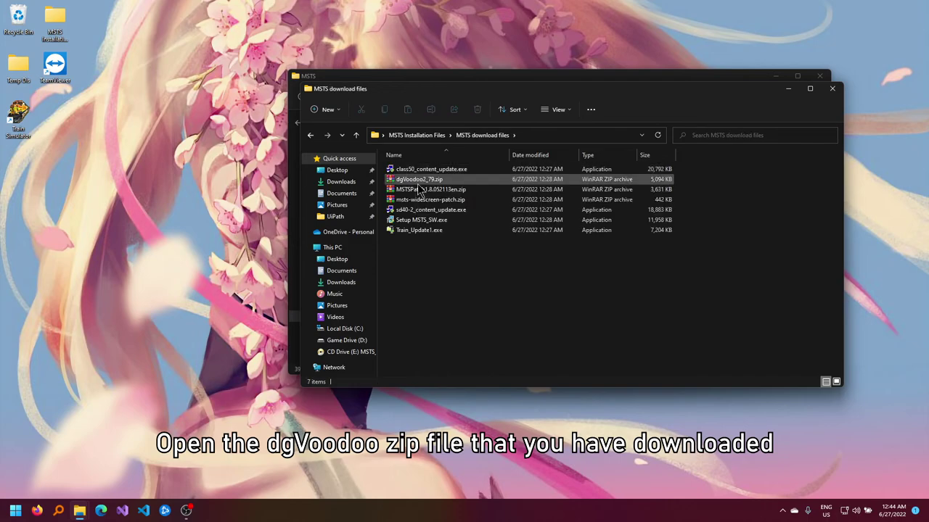
pyautogui.doubleClick(419, 181)
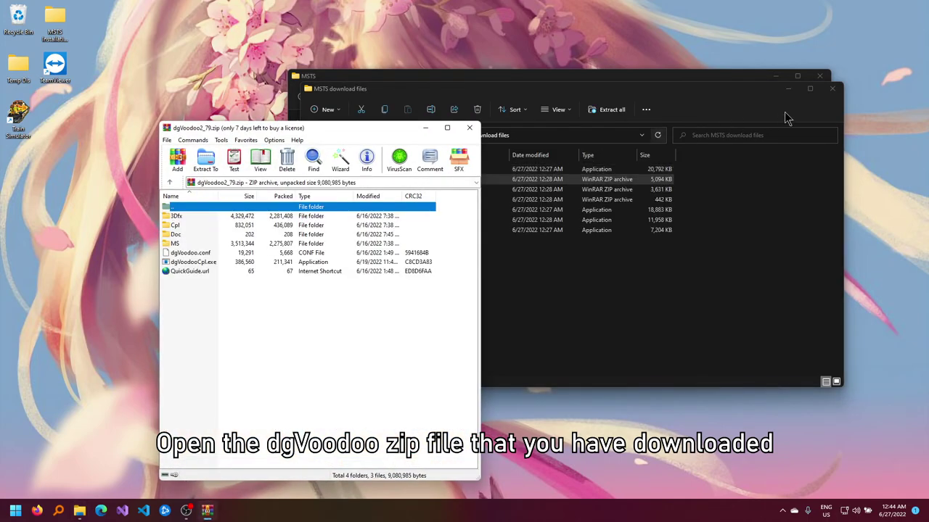
pyautogui.click(832, 90)
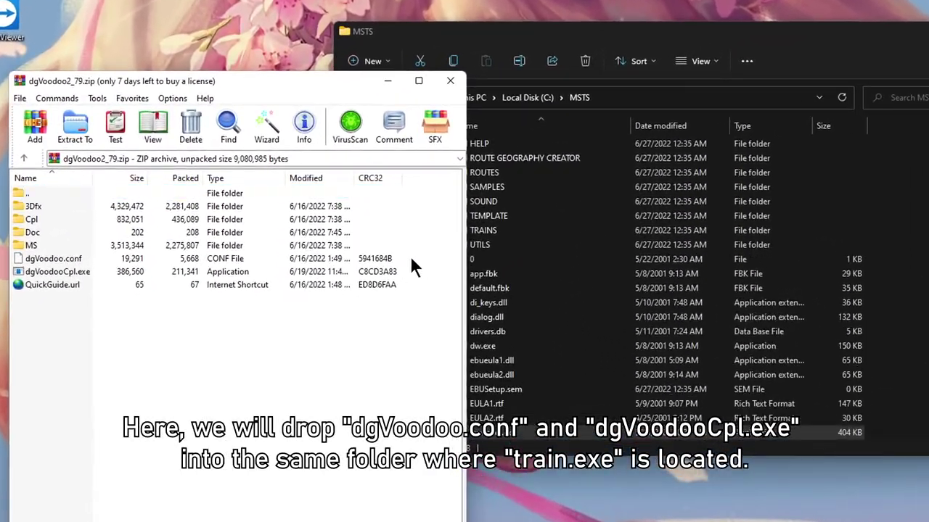
# Copy dgVoodoo.conf and dgVoodooCpl.exe from the archive into C:\MSTS, and move the folder window clear of the archive
pyautogui.moveTo(367, 243); pyautogui.dragTo(145, 254)
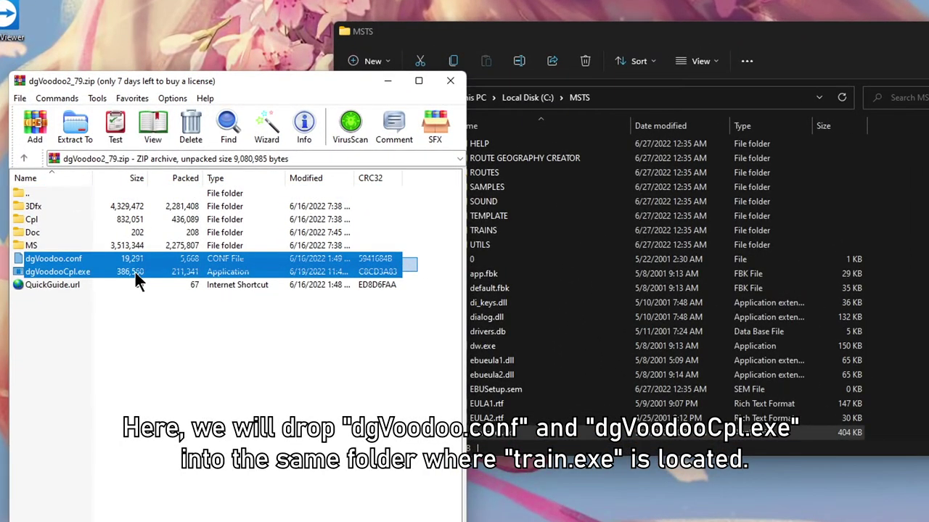
pyautogui.moveTo(55, 265); pyautogui.dragTo(725, 319)
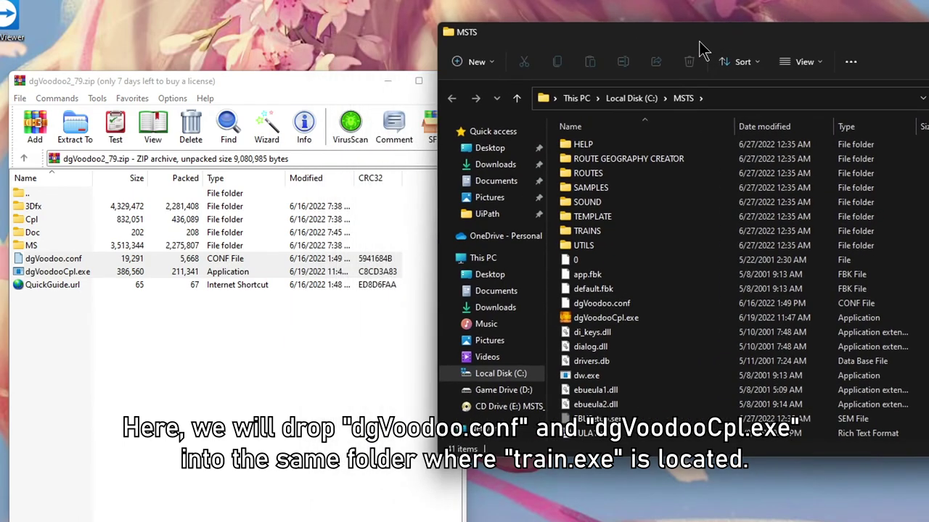
pyautogui.moveTo(700, 44); pyautogui.dragTo(754, 46)
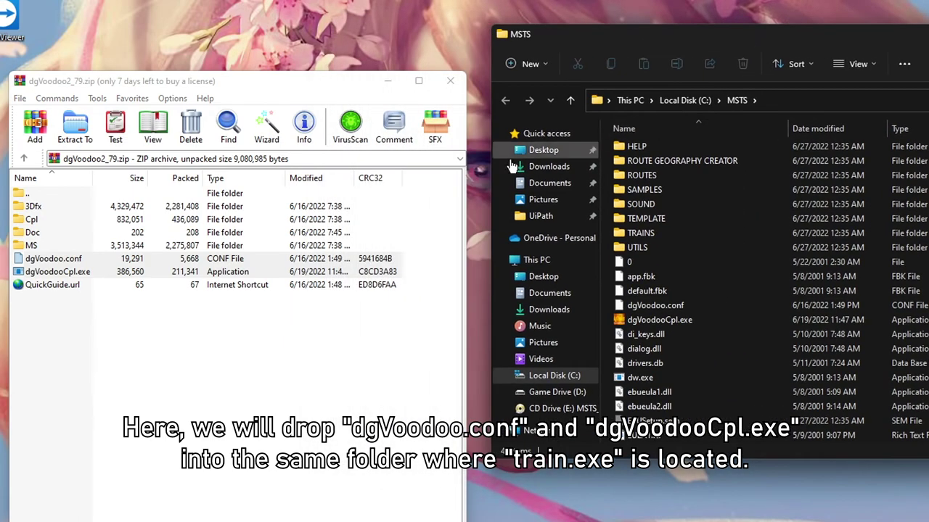
# Copy D3D8.dll, D3DImm.dll and DDraw.dll from the archive's MS\x86 folder into C:\MSTS, and close the archive
pyautogui.doubleClick(38, 245)
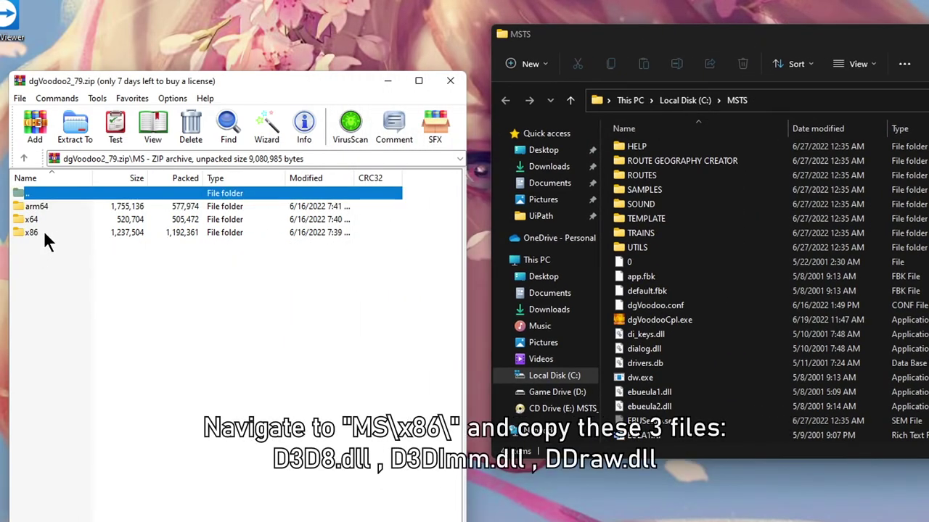
pyautogui.doubleClick(43, 232)
pyautogui.click(45, 245)
pyautogui.keyDown('ctrl'); pyautogui.click(49, 232); pyautogui.keyUp('ctrl')
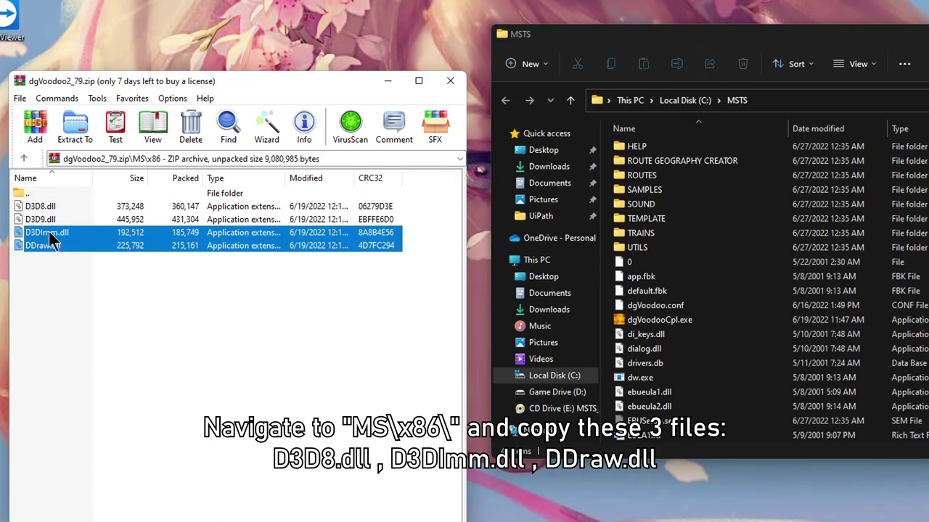
pyautogui.keyDown('ctrl'); pyautogui.click(54, 206); pyautogui.keyUp('ctrl')
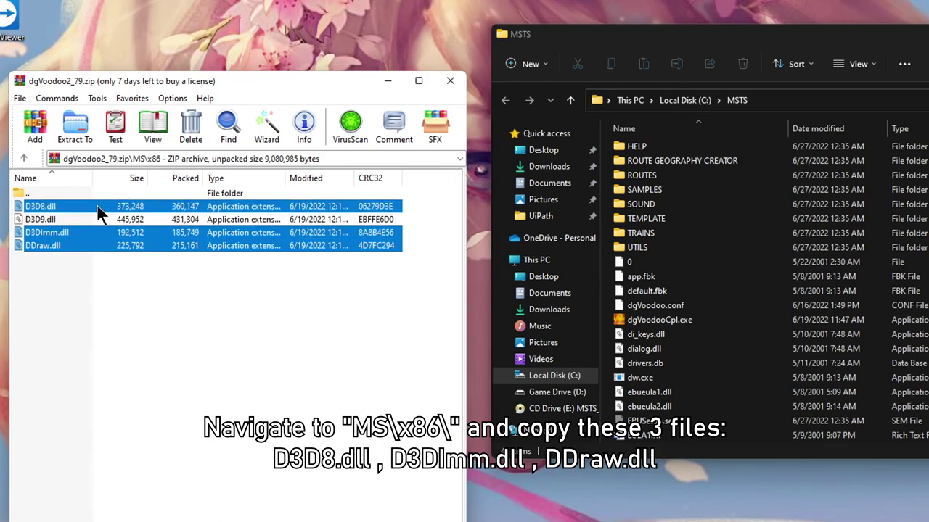
pyautogui.hotkey('ctrl', 'v')
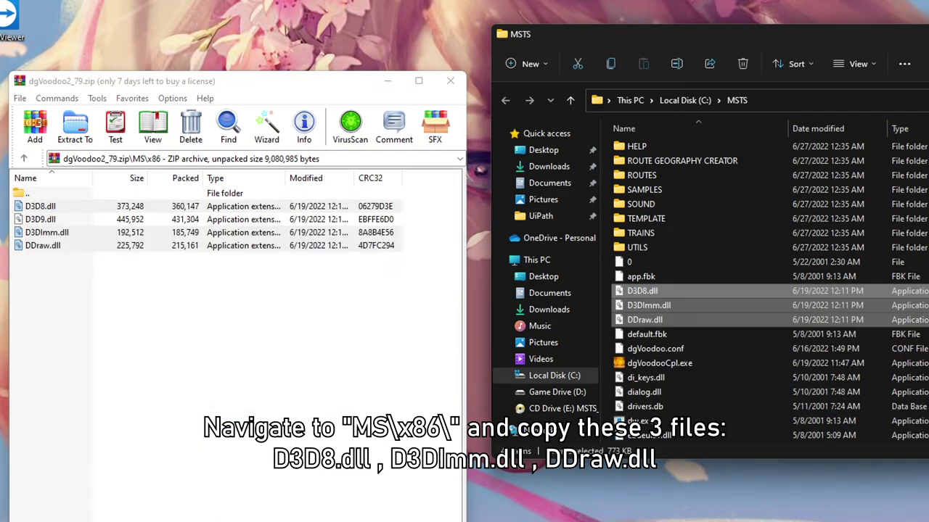
pyautogui.click(449, 80)
# In dgVoodooCpl.exe, set the DirectX video card to GeForce4 Ti 4800 and disable application-controlled fullscreen state and Alt-Enter blocking
pyautogui.doubleClick(673, 359)
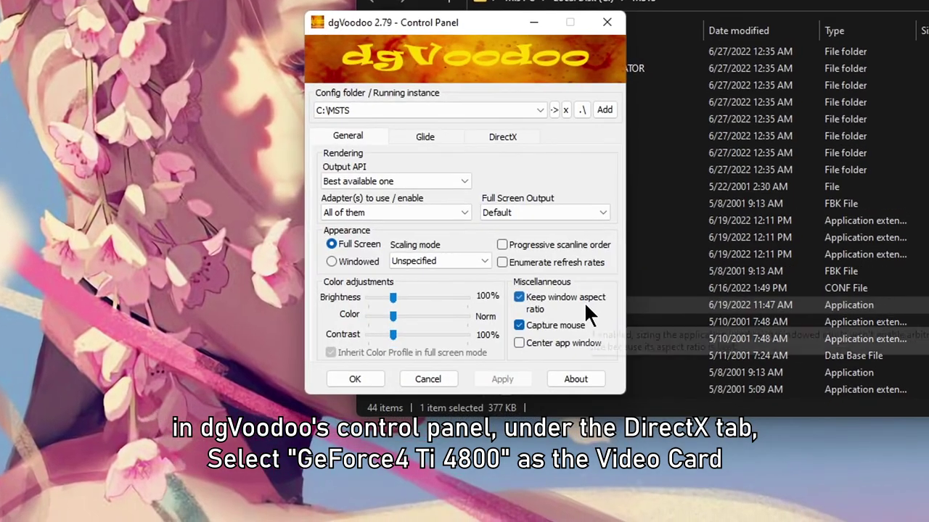
pyautogui.click(511, 149)
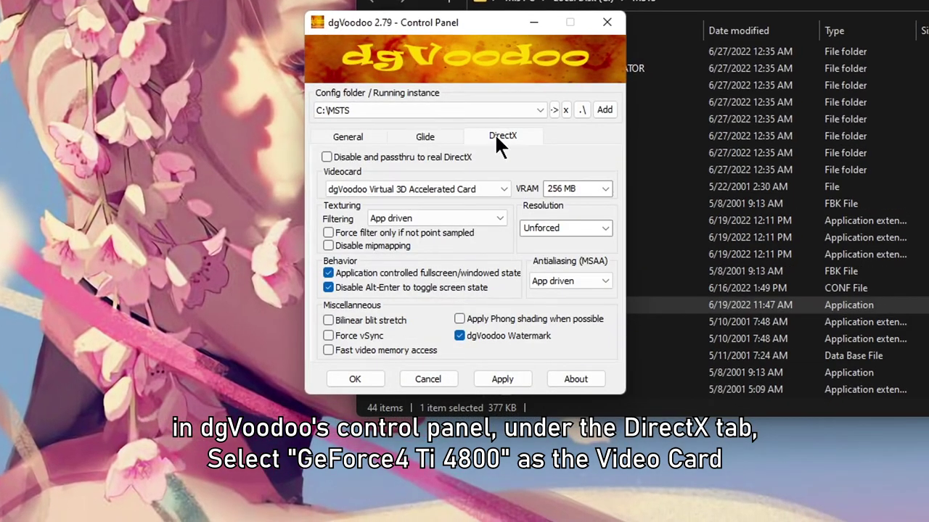
pyautogui.click(484, 186)
pyautogui.click(477, 224)
pyautogui.click(462, 271)
pyautogui.click(460, 288)
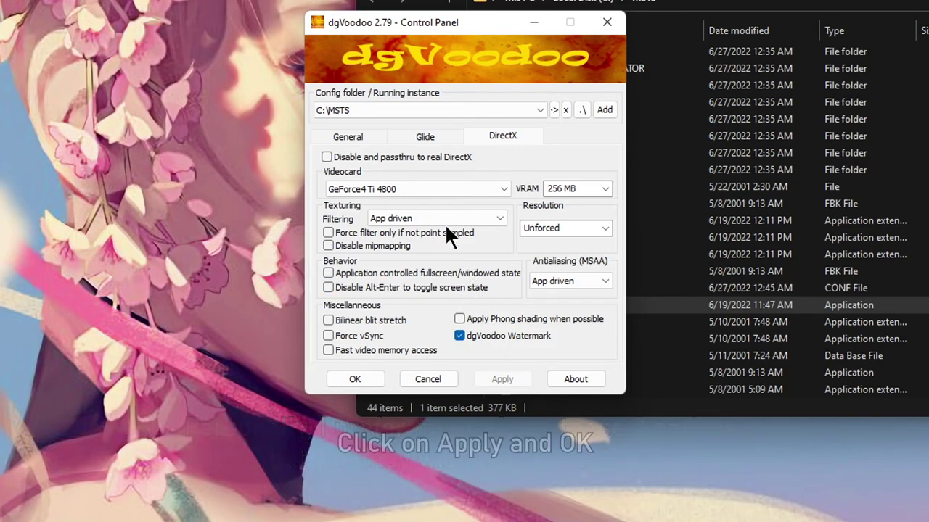
# Review the general output API and adapter choices, keep "All of them" as adapters, and confirm the dgVoodoo settings
pyautogui.click(366, 136)
pyautogui.click(374, 181)
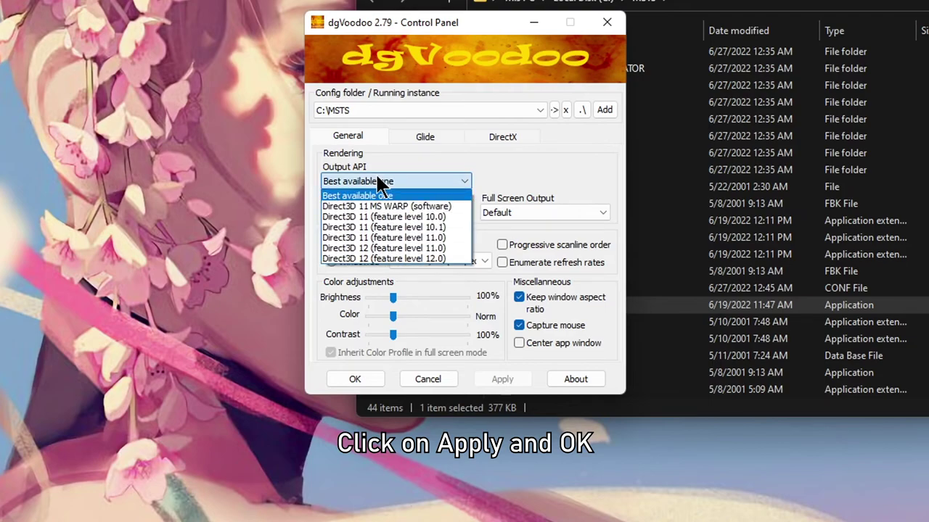
pyautogui.click(468, 181)
pyautogui.click(462, 212)
pyautogui.click(464, 226)
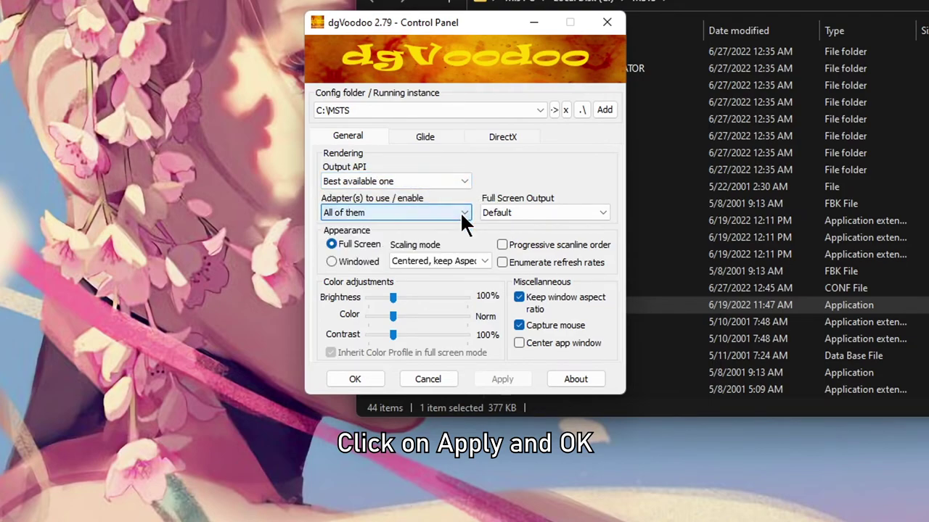
pyautogui.click(354, 378)
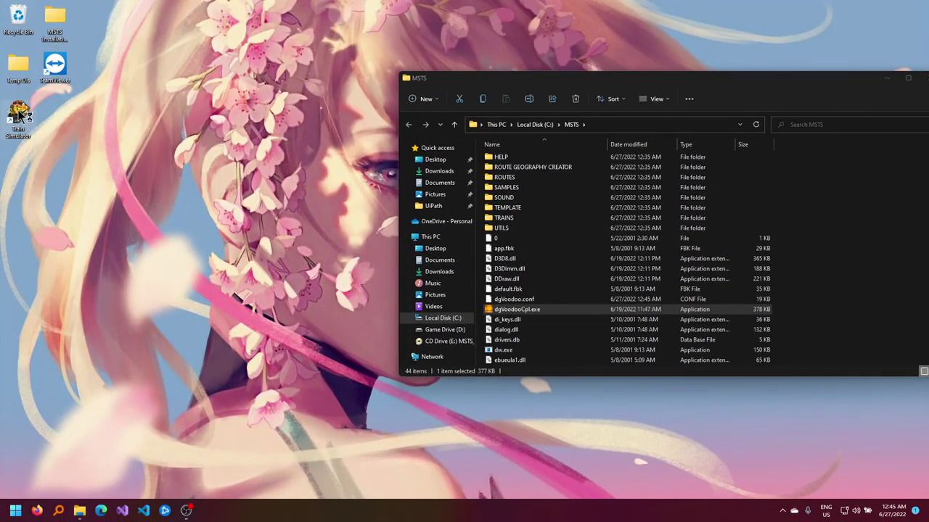
# Launch Train Simulator from the desktop to test the dgVoodoo setup
pyautogui.doubleClick(20, 114)
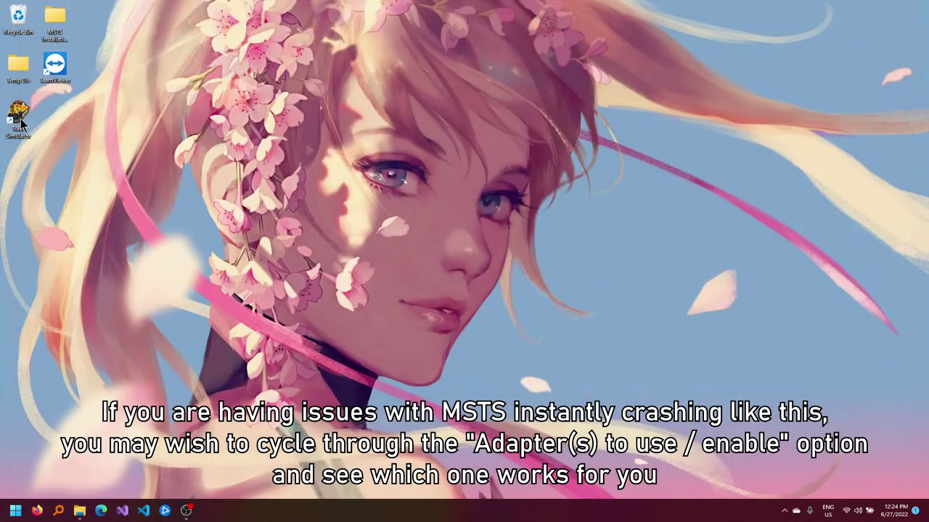
pyautogui.doubleClick(18, 119)
# Set the dgVoodoo adapter to NVIDIA GeForce GTX 1050, save the settings, and test it by launching Train Simulator
pyautogui.click(80, 511)
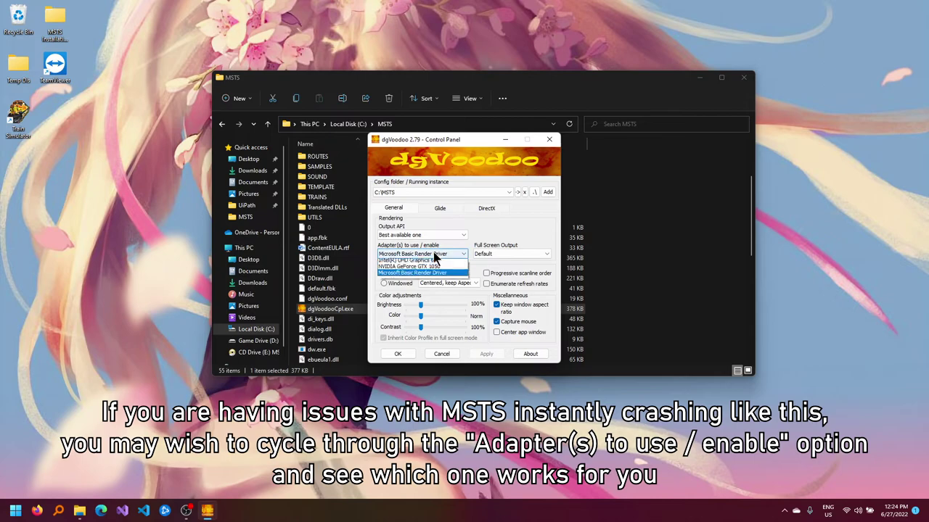
pyautogui.click(446, 275)
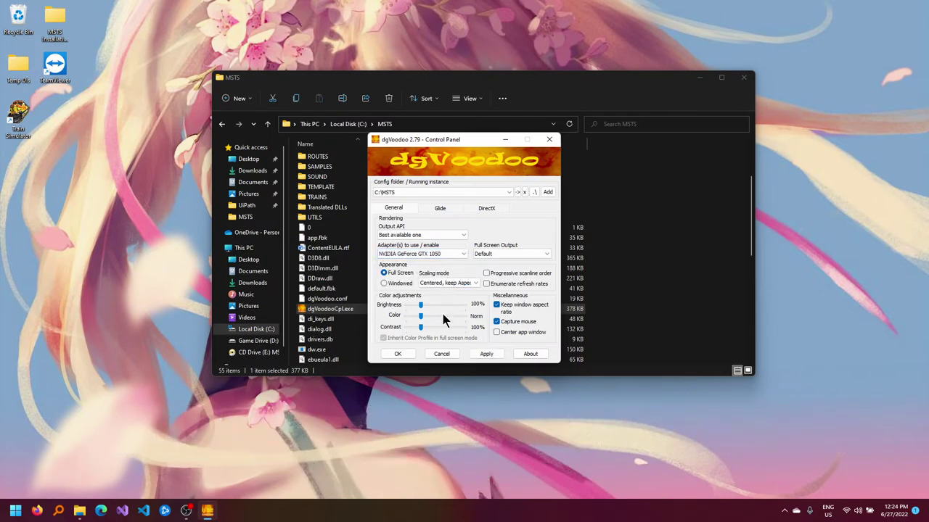
pyautogui.click(485, 355)
pyautogui.click(398, 354)
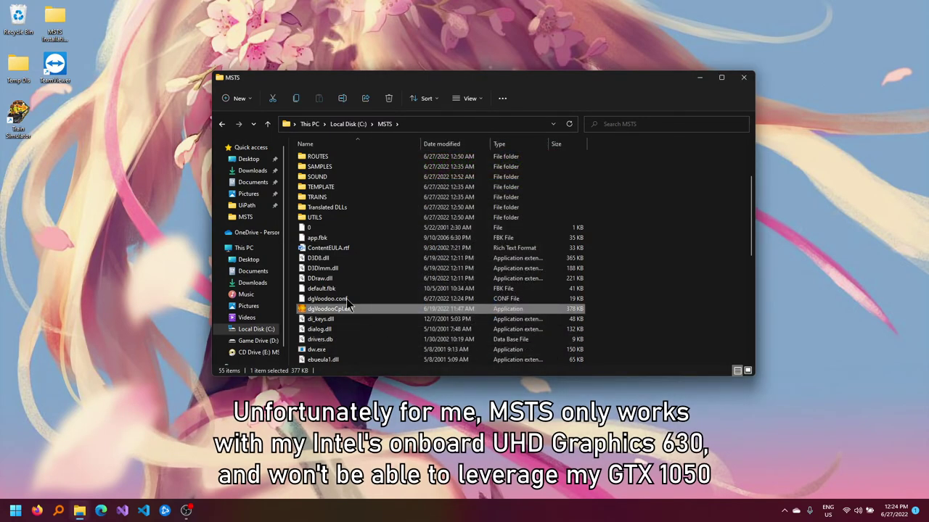
pyautogui.doubleClick(9, 123)
# Reopen the dgVoodoo control panel, set the adapter to Intel(R) UHD Graphics 630, and confirm
pyautogui.doubleClick(332, 310)
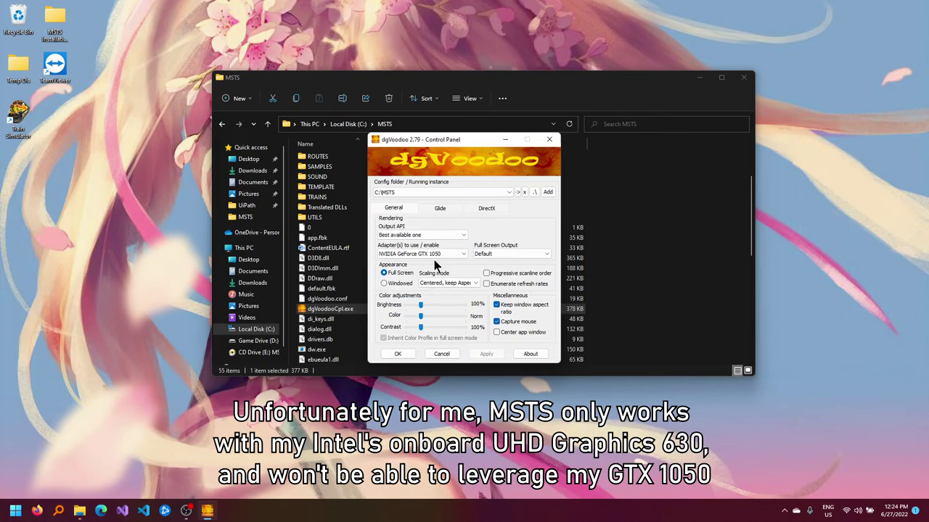
pyautogui.click(434, 254)
pyautogui.click(428, 269)
pyautogui.click(396, 354)
# Launch Train Simulator again and open the display settings in its options
pyautogui.doubleClick(20, 116)
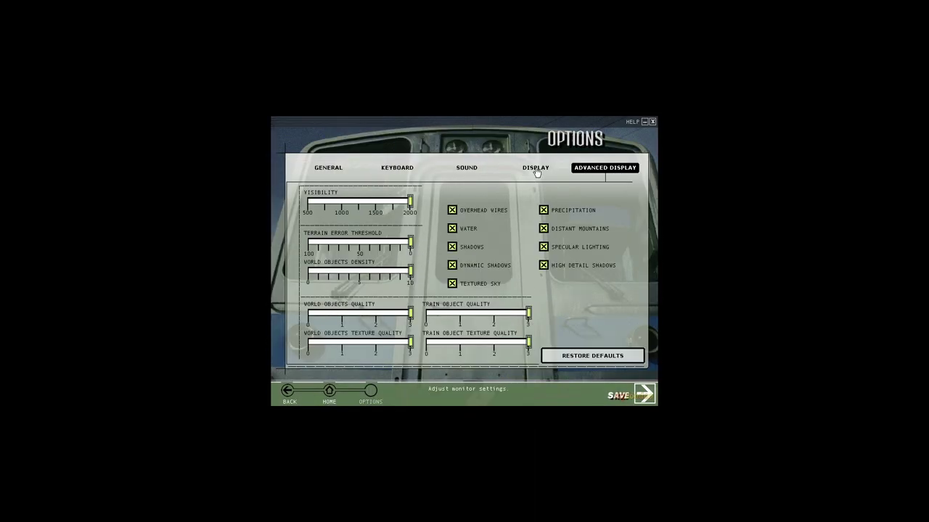
pyautogui.click(535, 168)
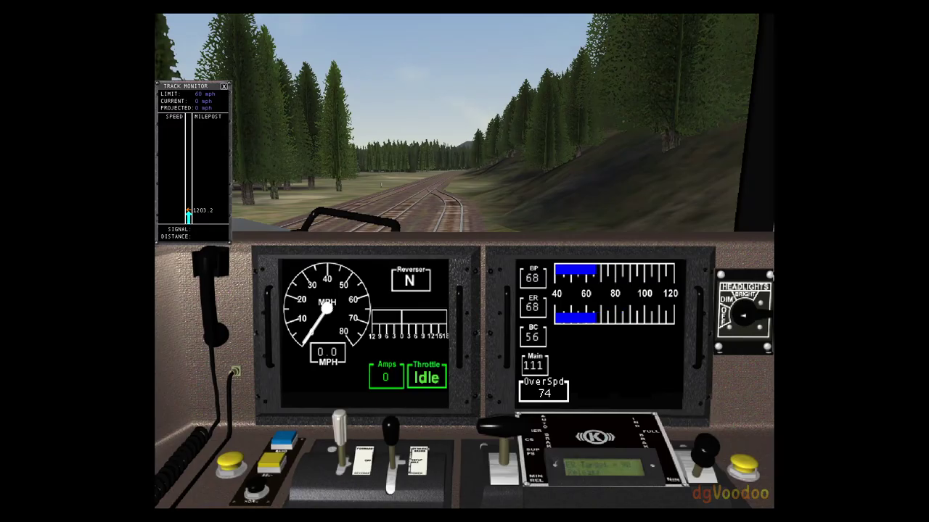
# Switch from the game to the MSTS folder and back to restore the keyboard controls, and enable fullscreen
pyautogui.hotkey('alt', 'Tab')
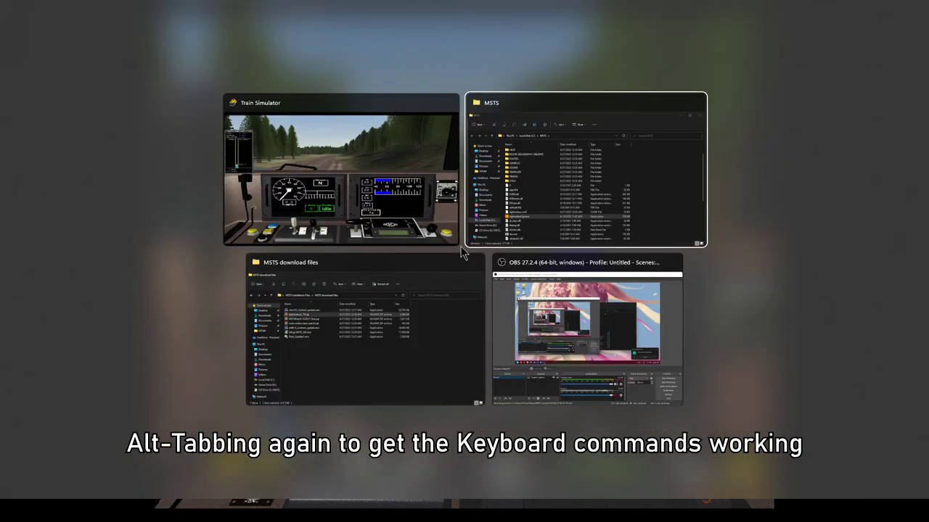
pyautogui.click(460, 245)
pyautogui.hotkey('alt', 'Tab')
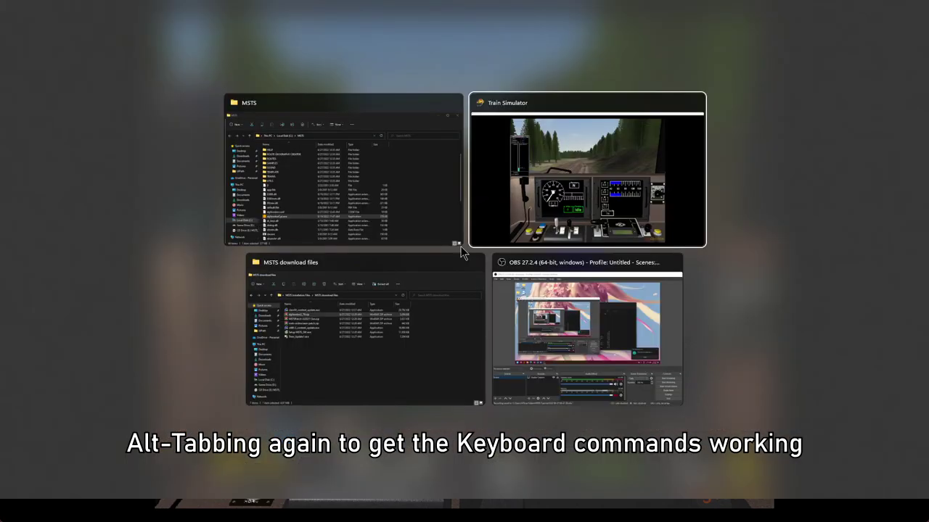
pyautogui.hotkey('alt', 'Return')
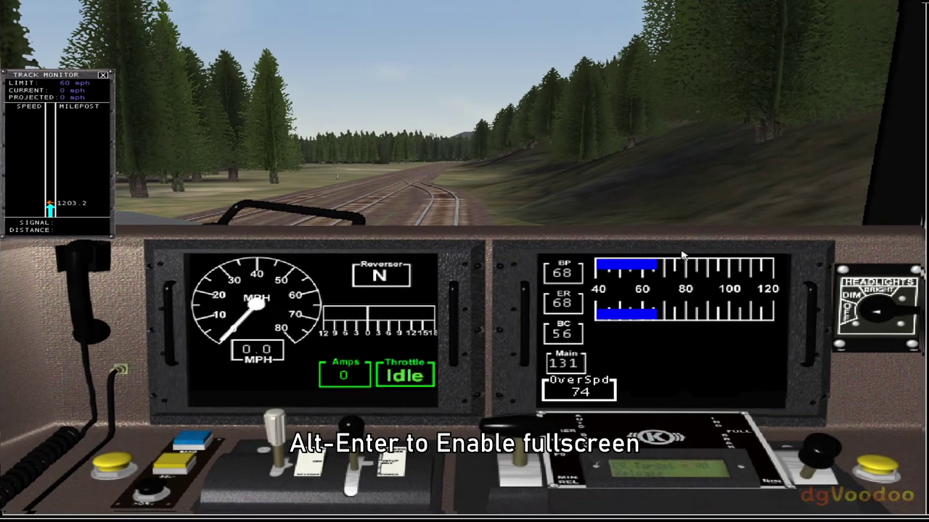
# Check the frame rate from the external camera by rotating and lowering it around the lead locomotives, and set the headlight to full
pyautogui.press('2')
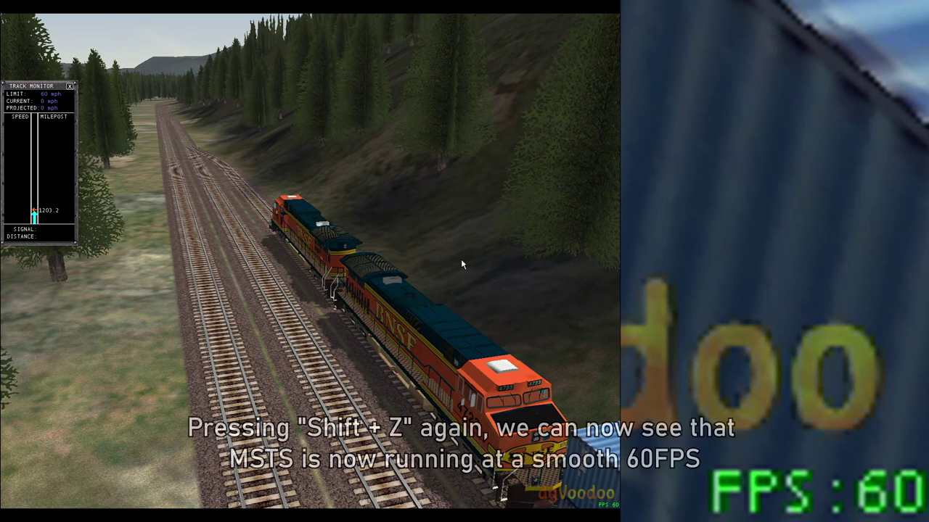
pyautogui.press('Left')
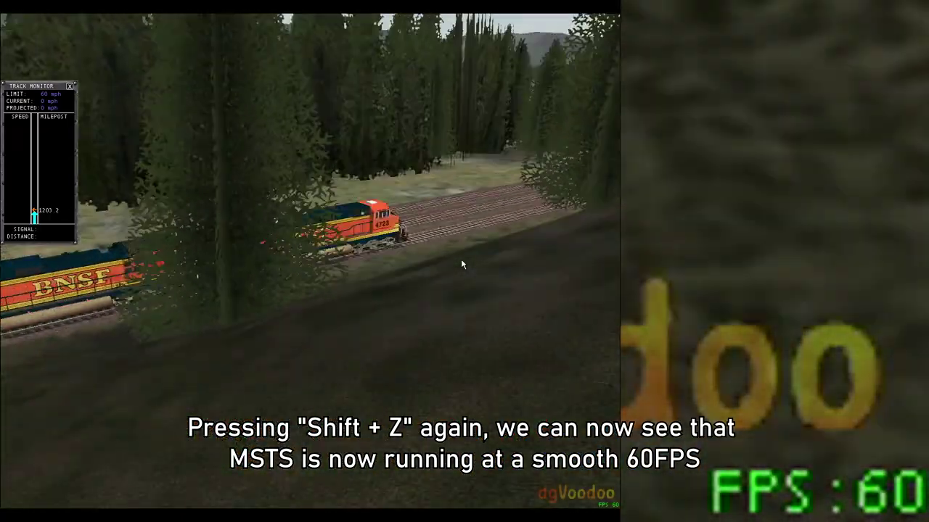
pyautogui.press('Left')
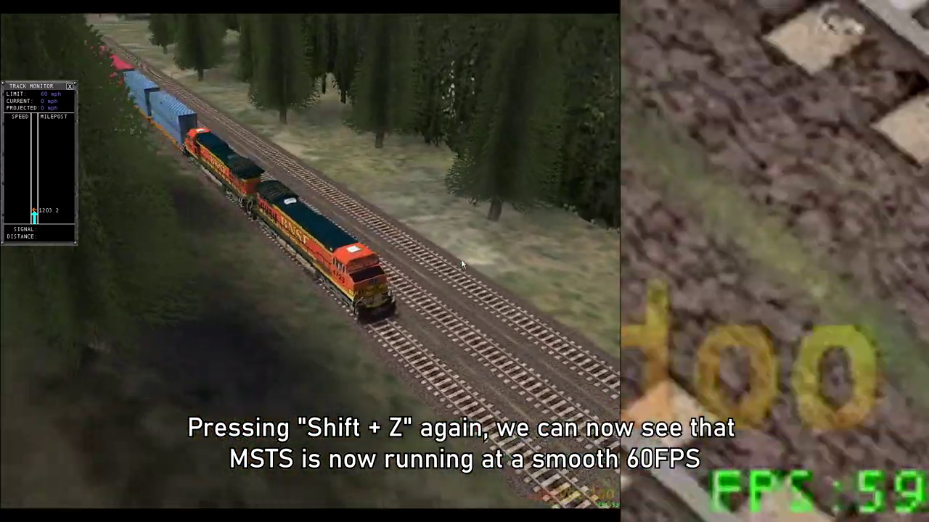
pyautogui.press('Left')
pyautogui.press('Down')
pyautogui.press('Down')
pyautogui.press('Left')
pyautogui.press('h')
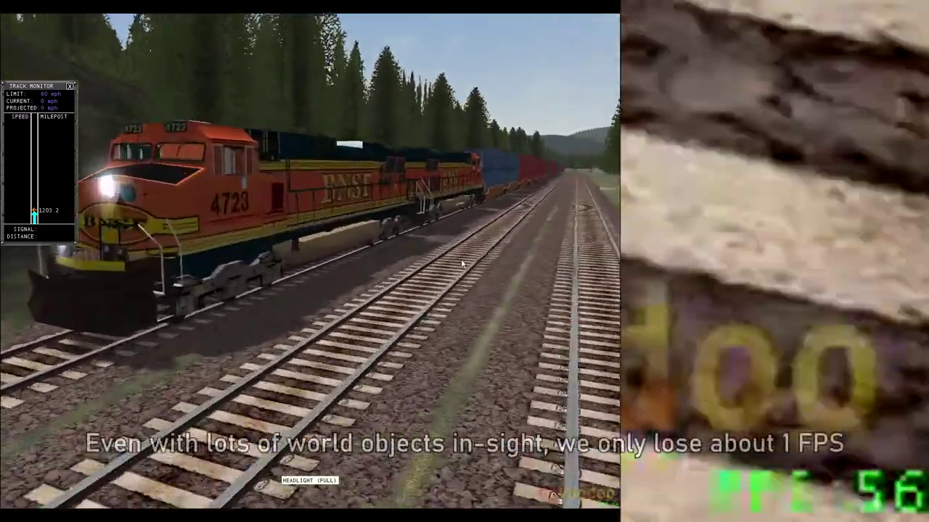
# Raise the camera, change viewpoints, and check the frame rate while rotating around the last container wagons
pyautogui.press('Up')
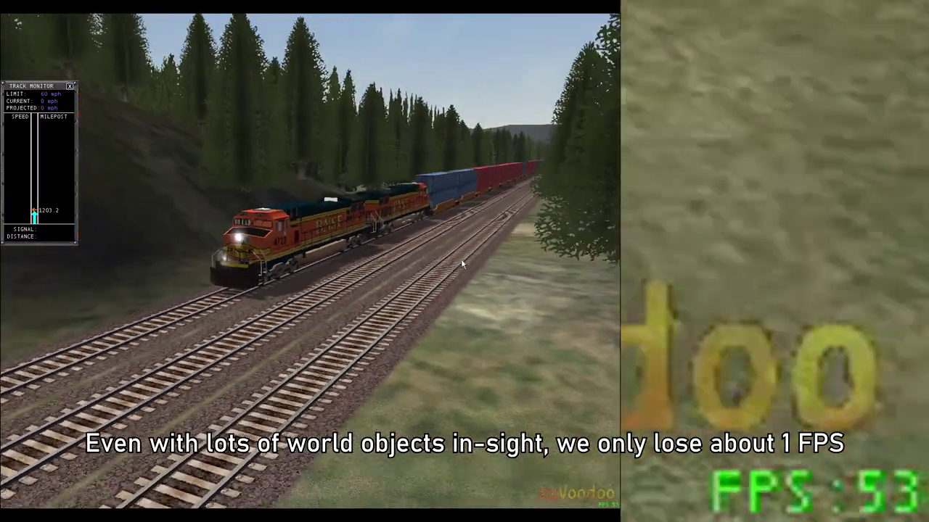
pyautogui.press('Up')
pyautogui.press('4')
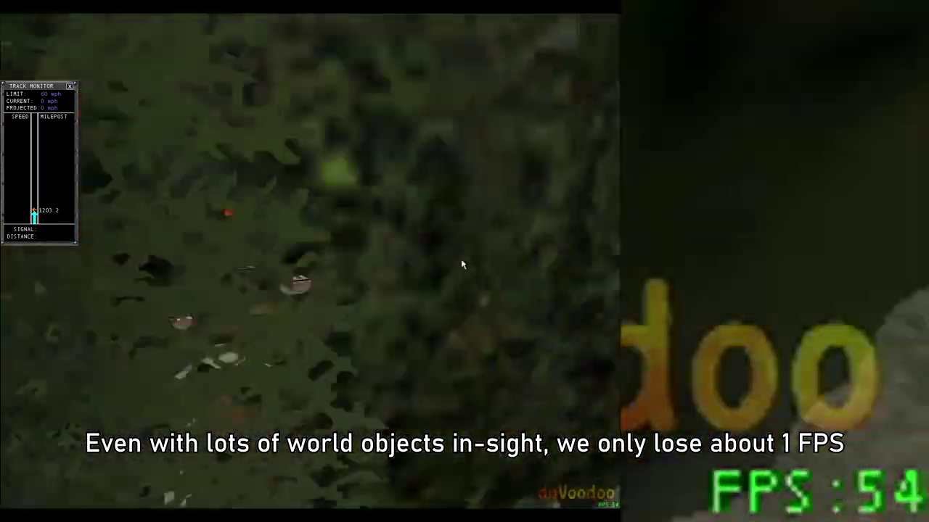
pyautogui.press('4')
pyautogui.press('4')
pyautogui.press('Right')
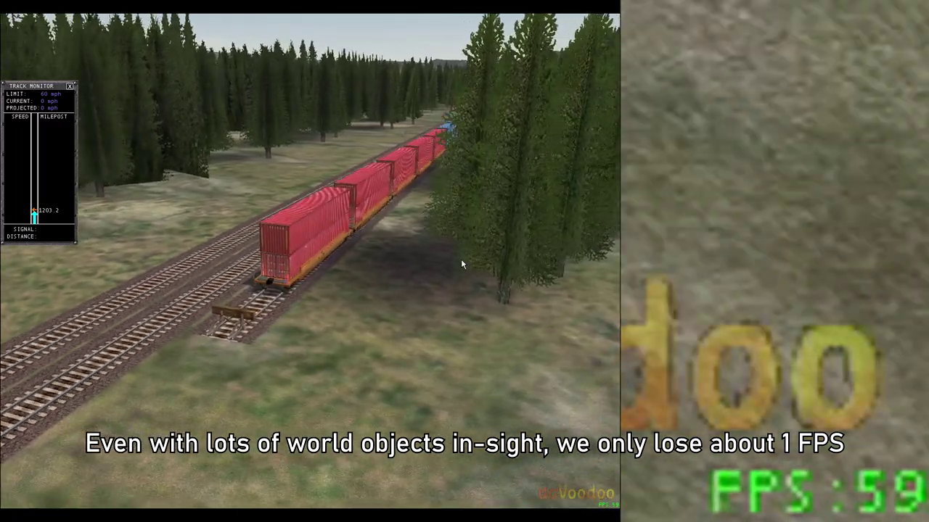
pyautogui.press('Right')
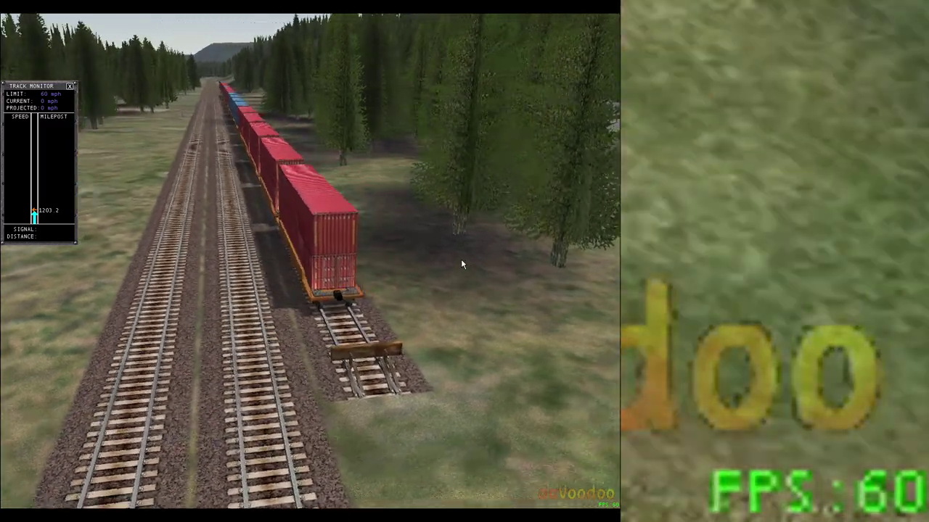
# Check the frame rate from the driver's cab and from the external view of the lead locomotives
pyautogui.press('1')
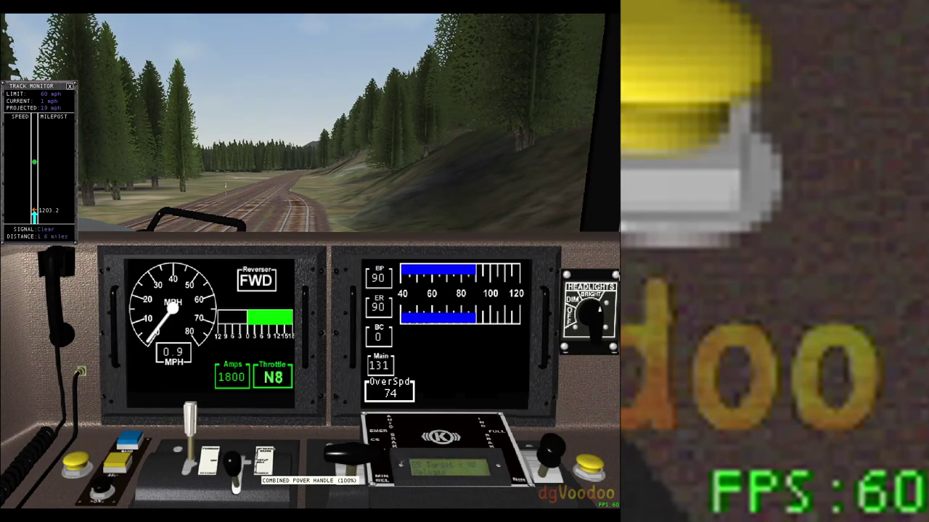
pyautogui.press('2')
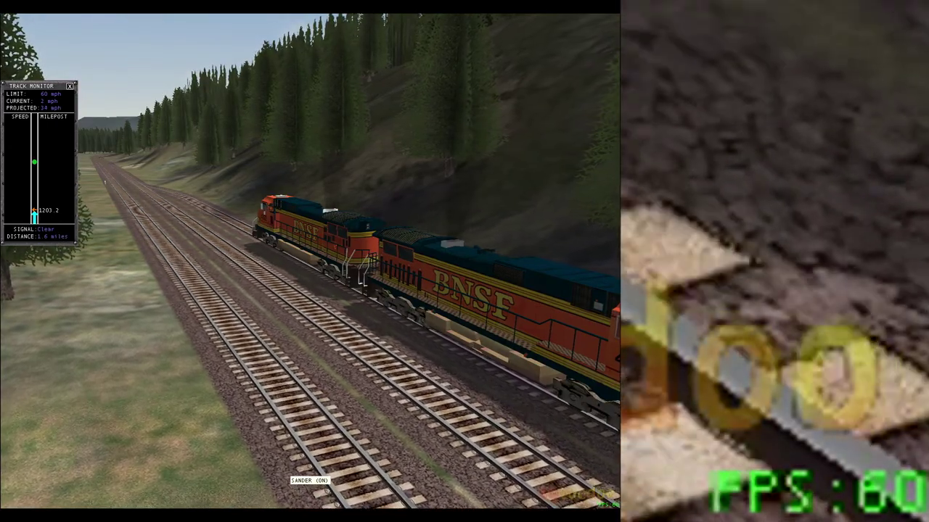
pyautogui.press('space')
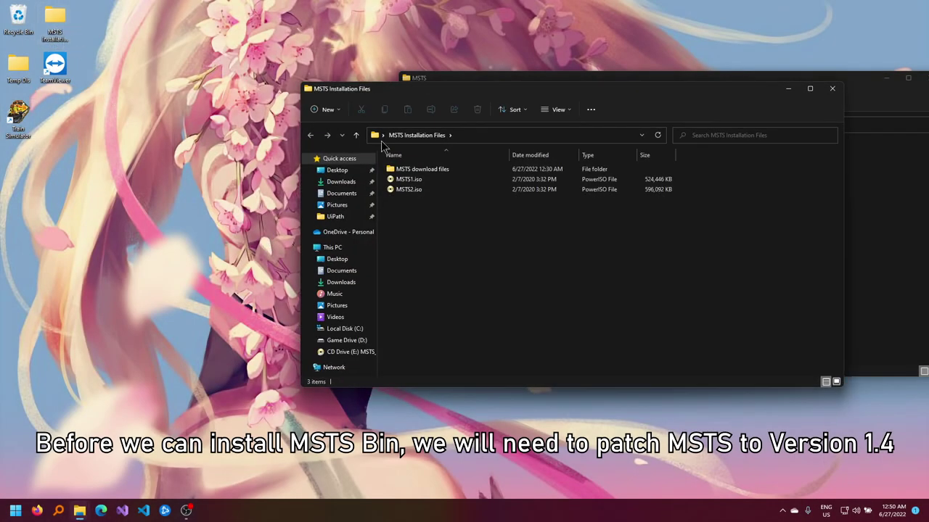
# Open the MSTS download files folder, run Train_Update1.exe, and accept its introduction
pyautogui.click(439, 172)
pyautogui.doubleClick(440, 171)
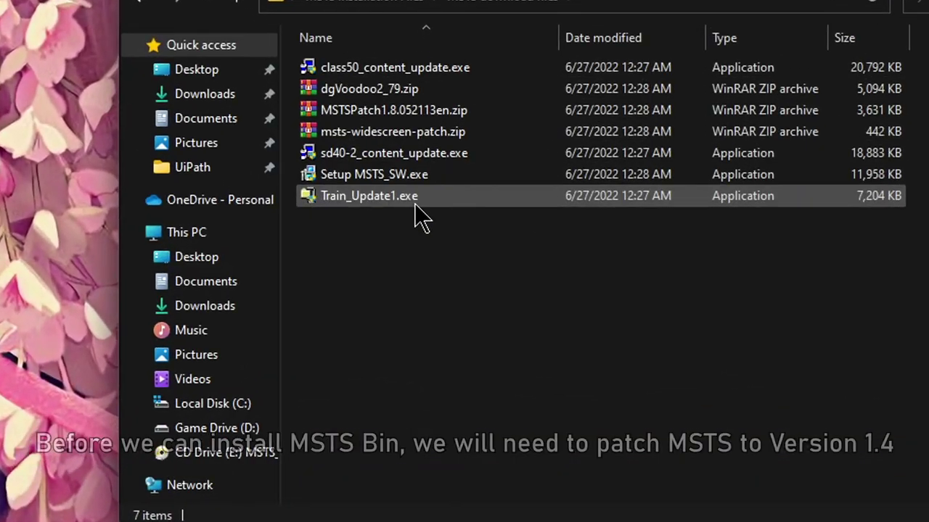
pyautogui.click(417, 206)
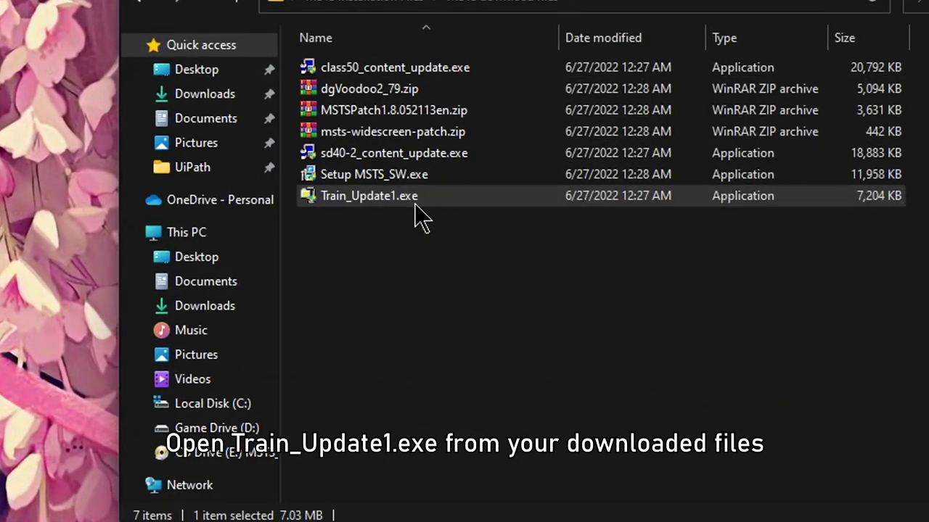
pyautogui.press('Return')
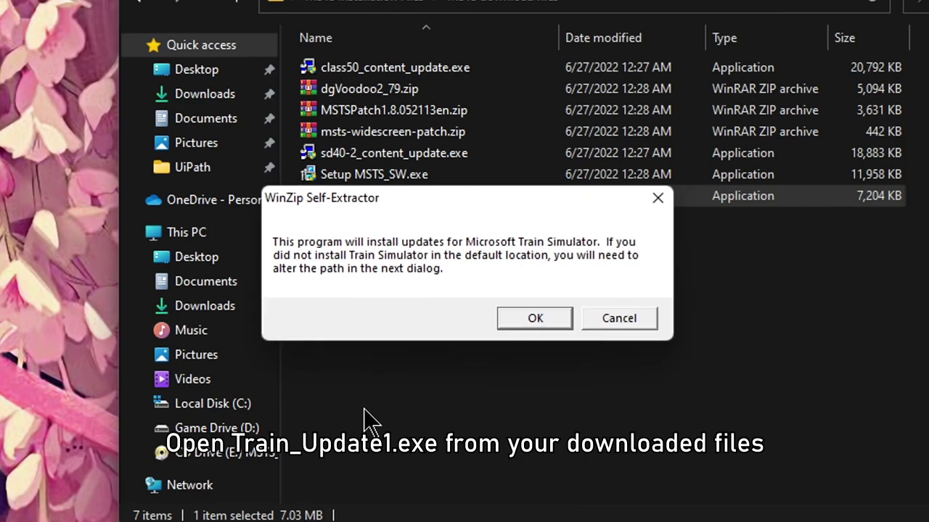
pyautogui.click(544, 322)
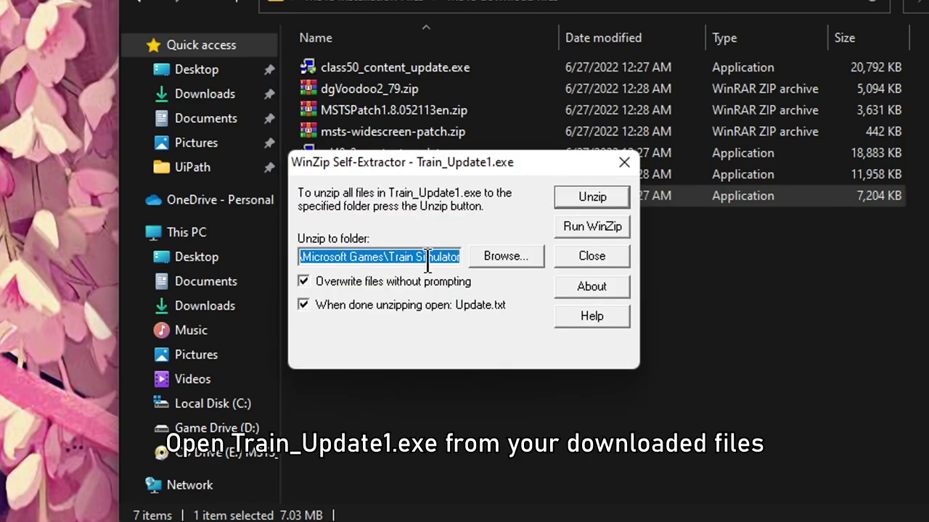
# Set the destination folder for unzipping Train_Update1.exe to C:\MSTS
pyautogui.click(427, 258)
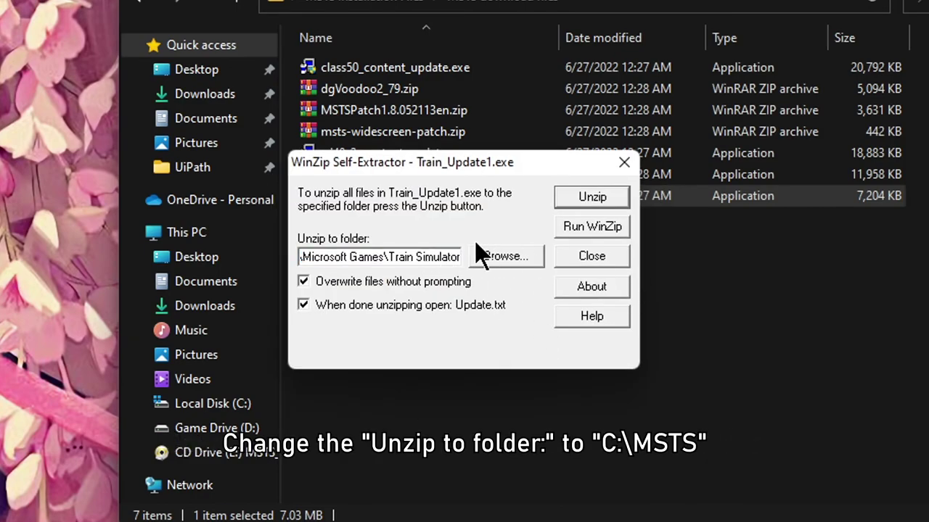
pyautogui.moveTo(457, 258); pyautogui.dragTo(276, 258)
pyautogui.click(318, 259)
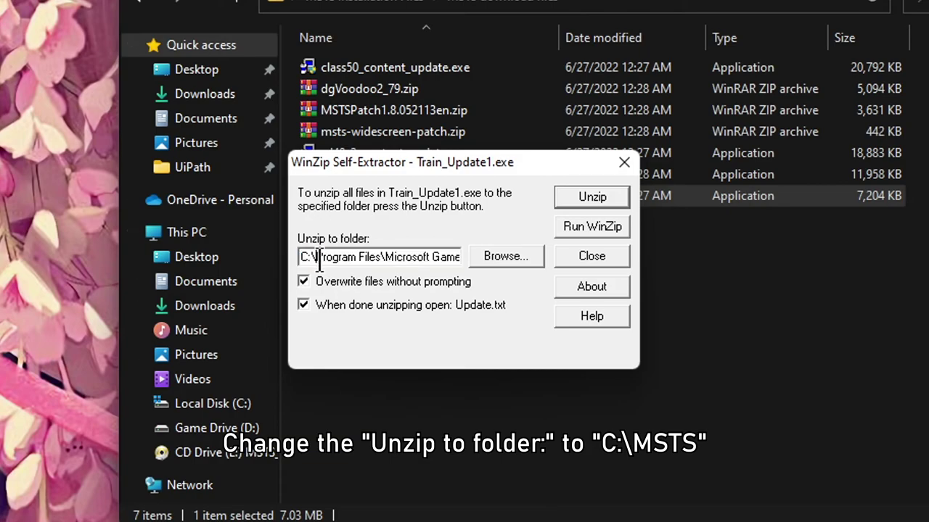
pyautogui.click(505, 258)
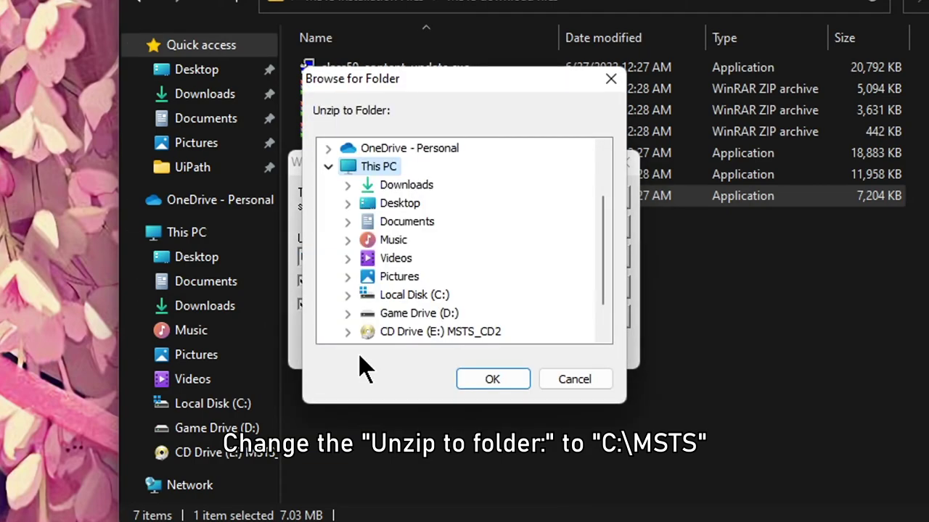
pyautogui.click(347, 294)
pyautogui.click(419, 206)
pyautogui.click(492, 381)
# Unzip the update files and close the Update.txt notes
pyautogui.click(591, 199)
pyautogui.click(515, 303)
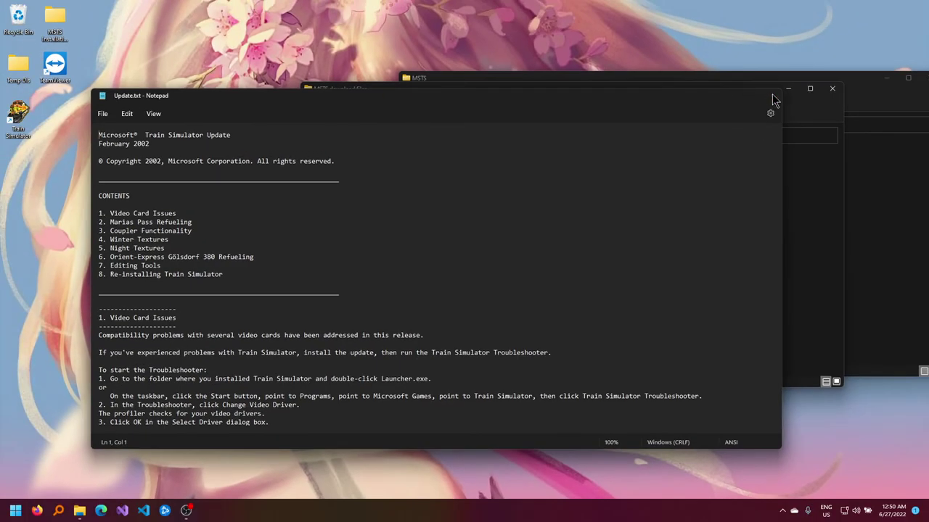
pyautogui.click(835, 59)
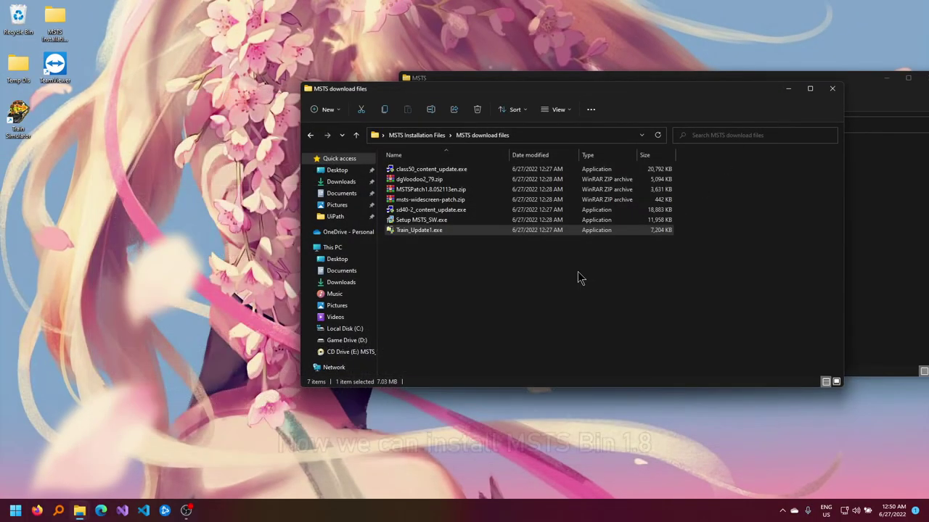
# Open MSTSPatch1.8.052113en.zip and start the Patch 1.8 installer with English as the setup language
pyautogui.doubleClick(423, 192)
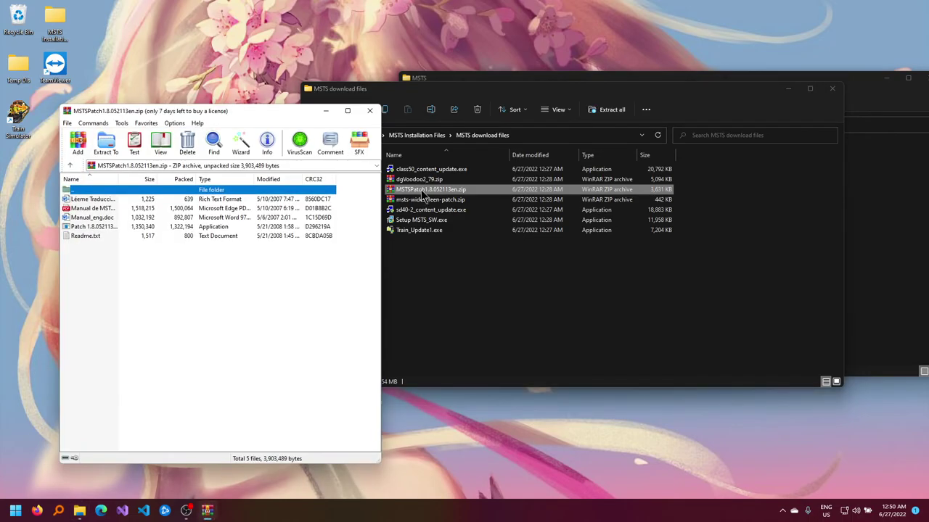
pyautogui.click(108, 227)
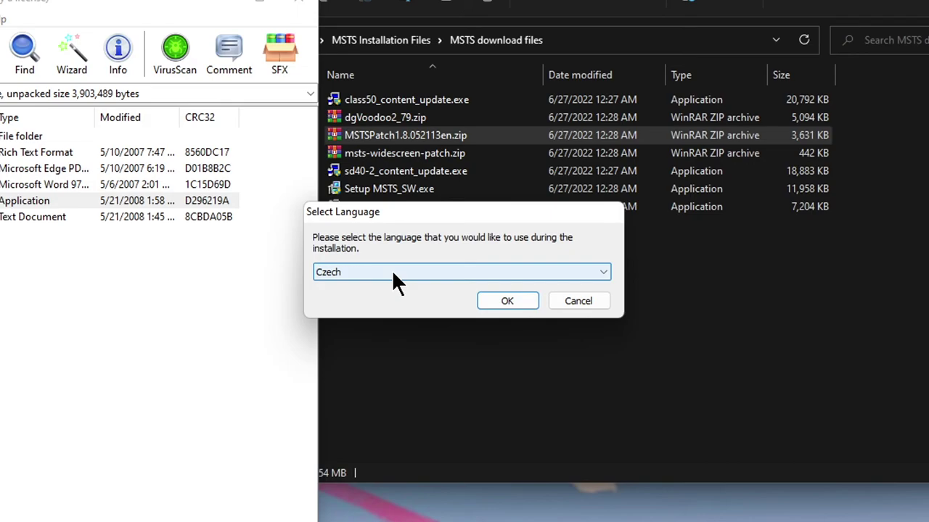
pyautogui.scroll(-1, 393, 276)
pyautogui.click(507, 301)
pyautogui.click(549, 404)
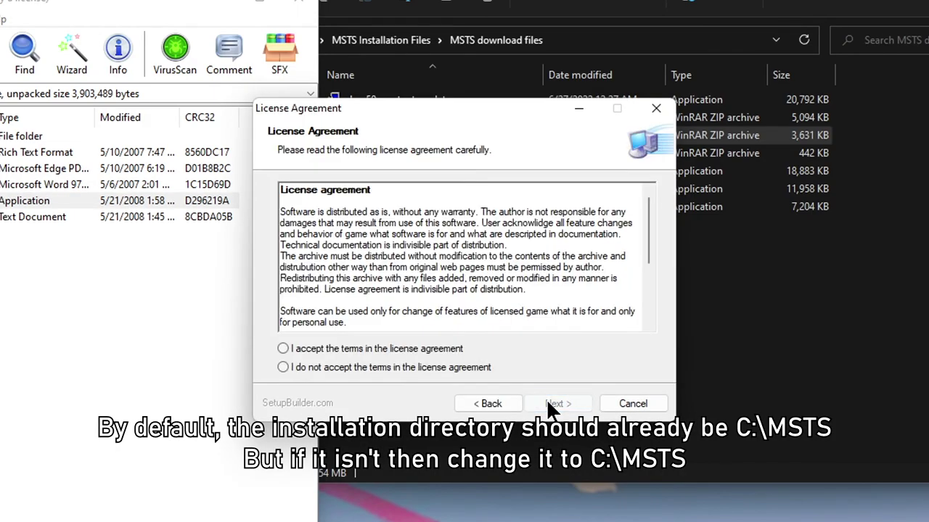
# Accept the patch's license agreement and keep C:\MSTS as the destination folder
pyautogui.click(412, 347)
pyautogui.click(549, 407)
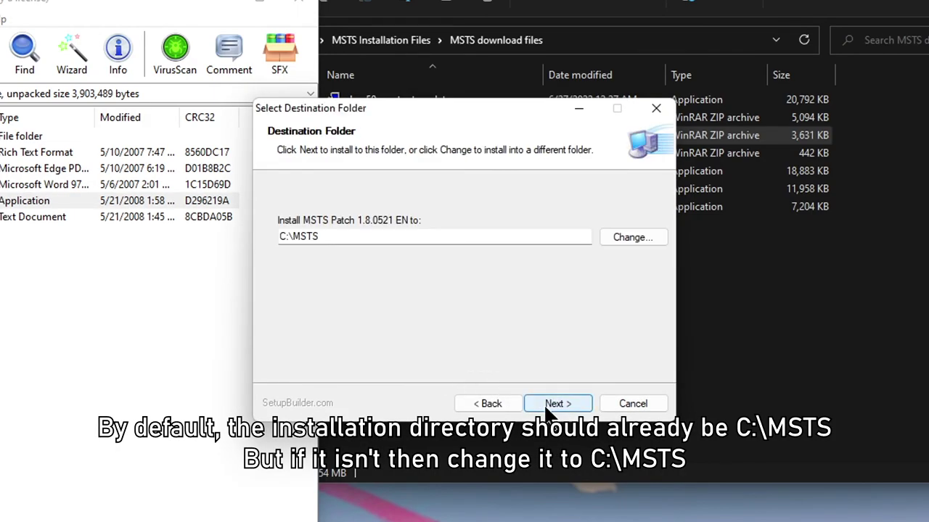
pyautogui.click(549, 407)
# Enable the Transparent GUI and Sound improvement features, install the patch, and close the installer and archive
pyautogui.click(303, 263)
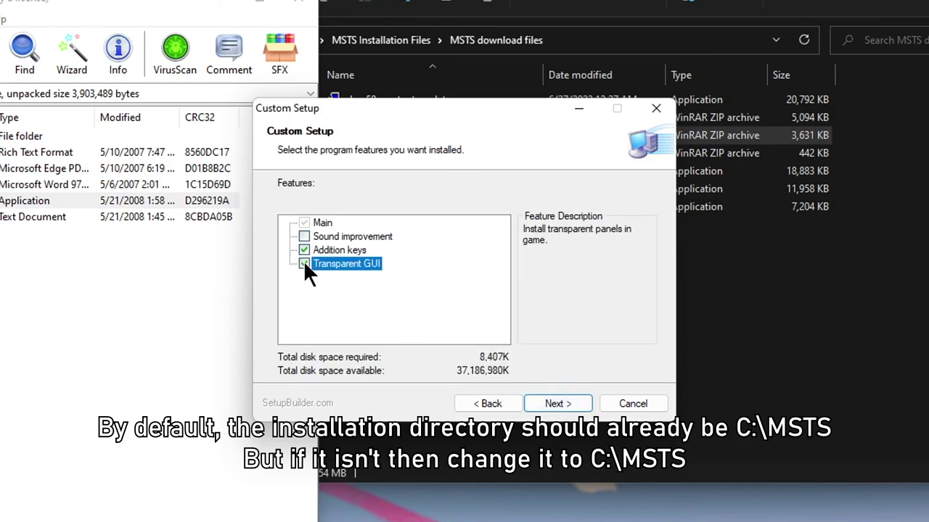
pyautogui.click(303, 236)
pyautogui.click(549, 404)
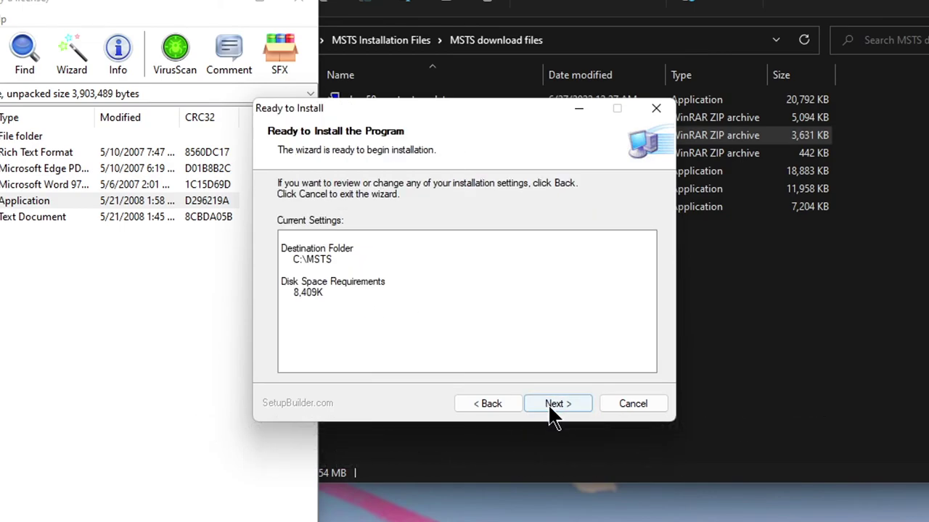
pyautogui.click(549, 404)
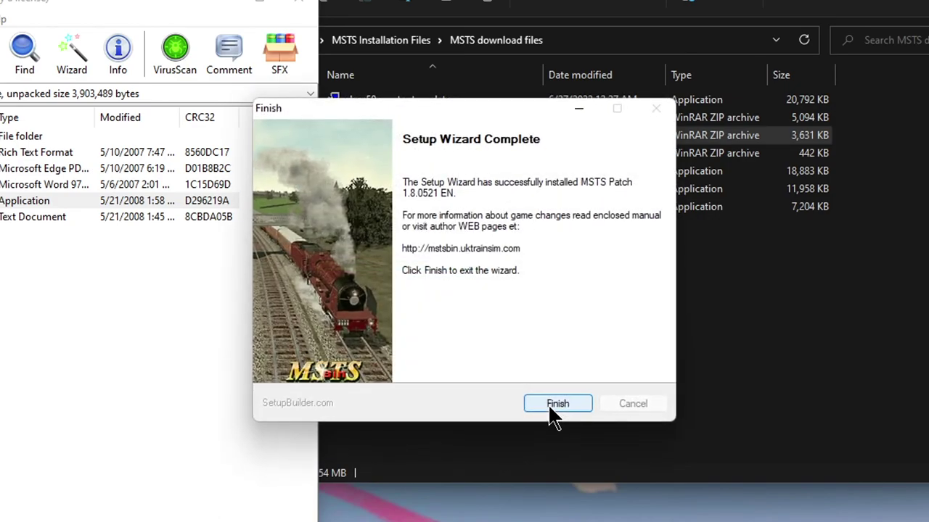
pyautogui.click(551, 406)
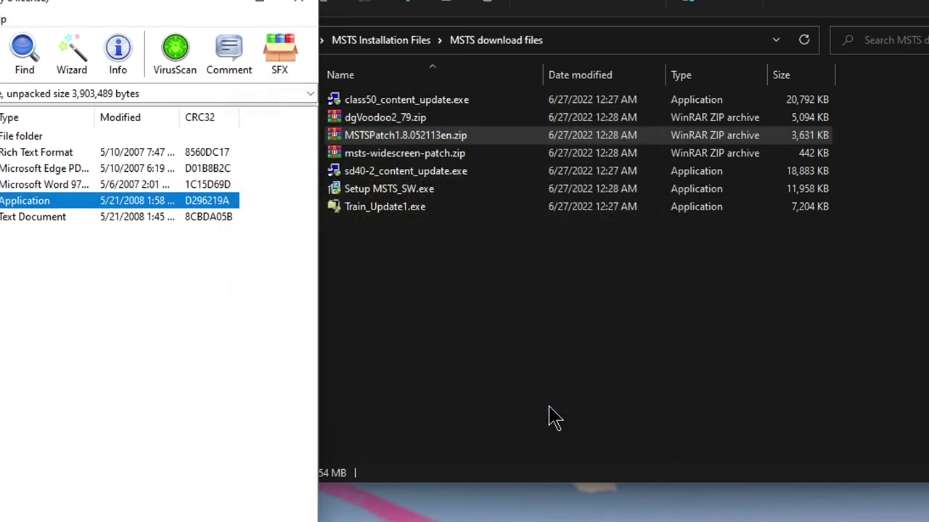
pyautogui.click(302, 6)
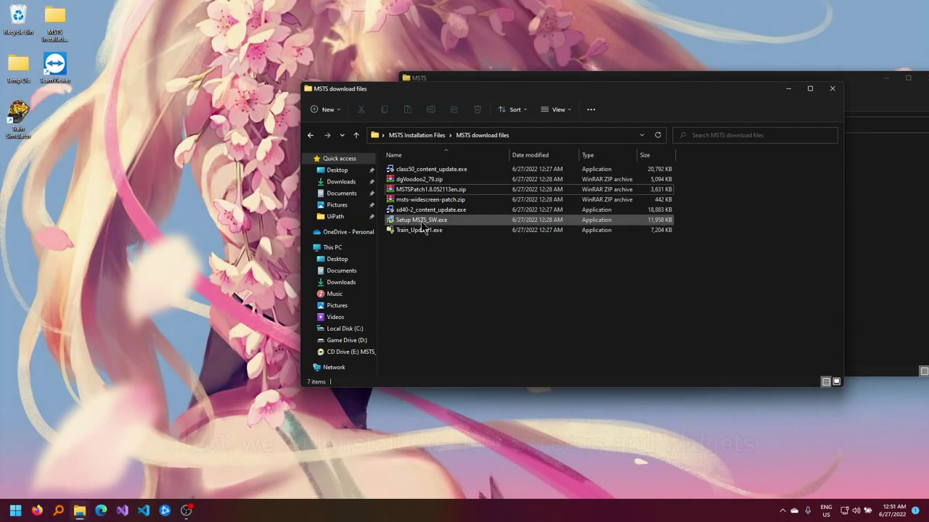
# Run Setup MSTS_SW.exe in English and continue past the Screens & Widgets welcome page
pyautogui.click(421, 223)
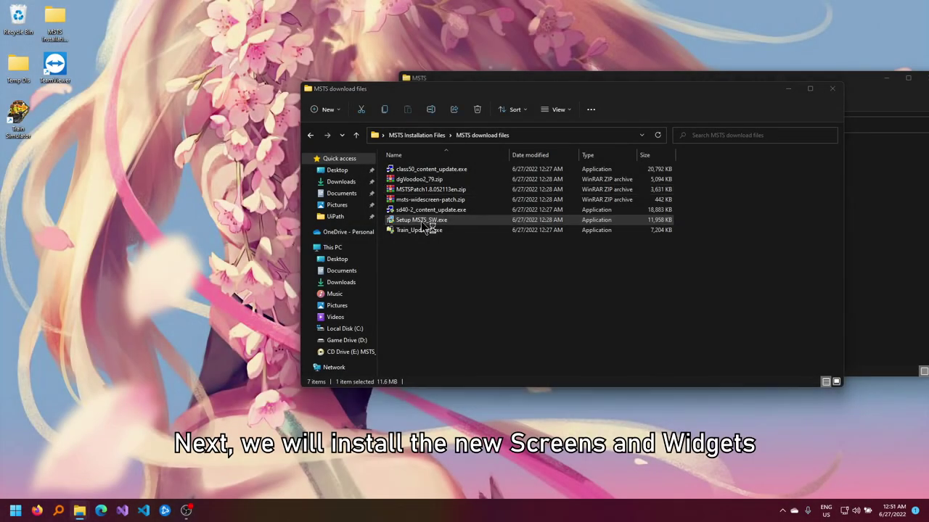
pyautogui.doubleClick(421, 225)
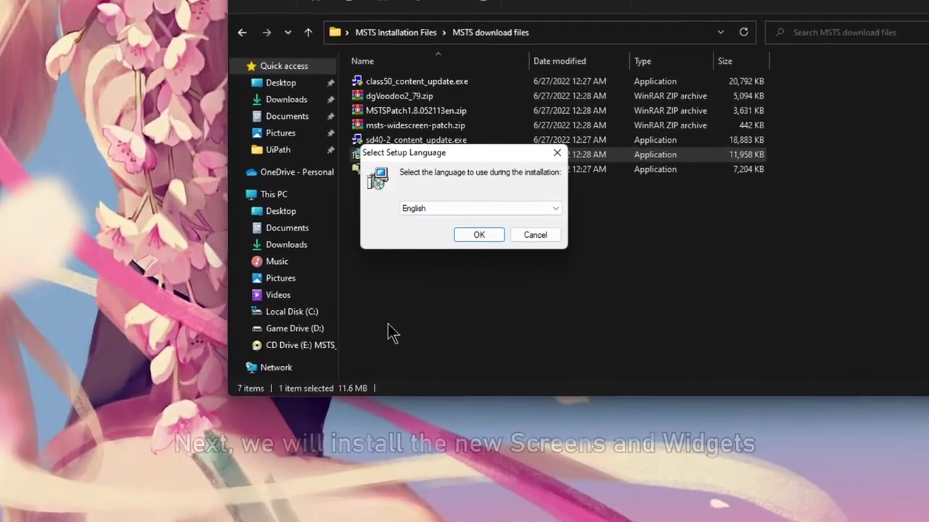
pyautogui.click(475, 235)
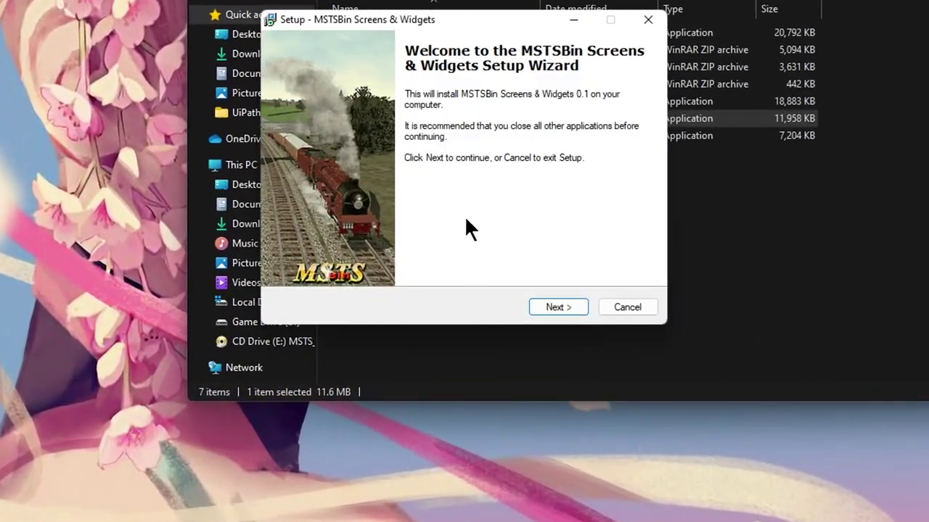
pyautogui.click(558, 308)
# Set the Screens & Widgets destination to C:\MSTS and install into that existing folder with the default Start Menu folder
pyautogui.moveTo(308, 153); pyautogui.dragTo(480, 163)
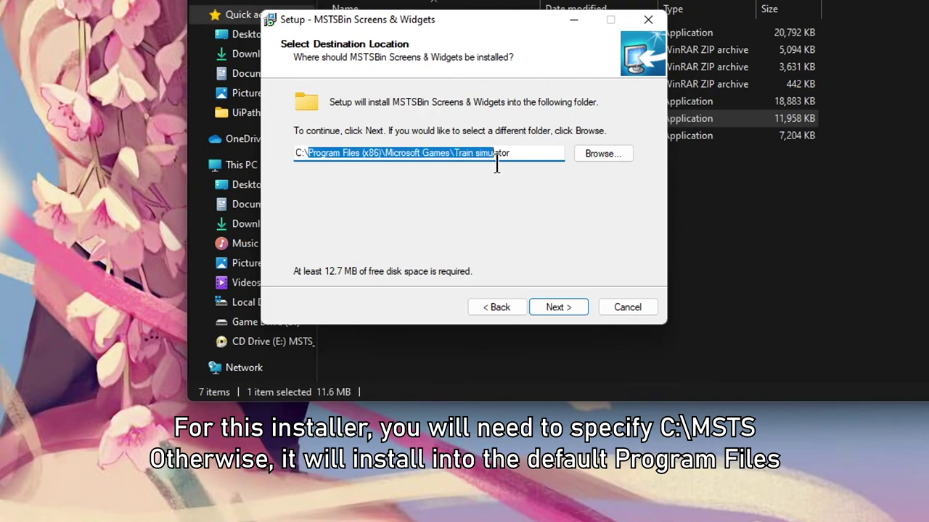
pyautogui.write('MSTS')
pyautogui.click(559, 308)
pyautogui.click(535, 244)
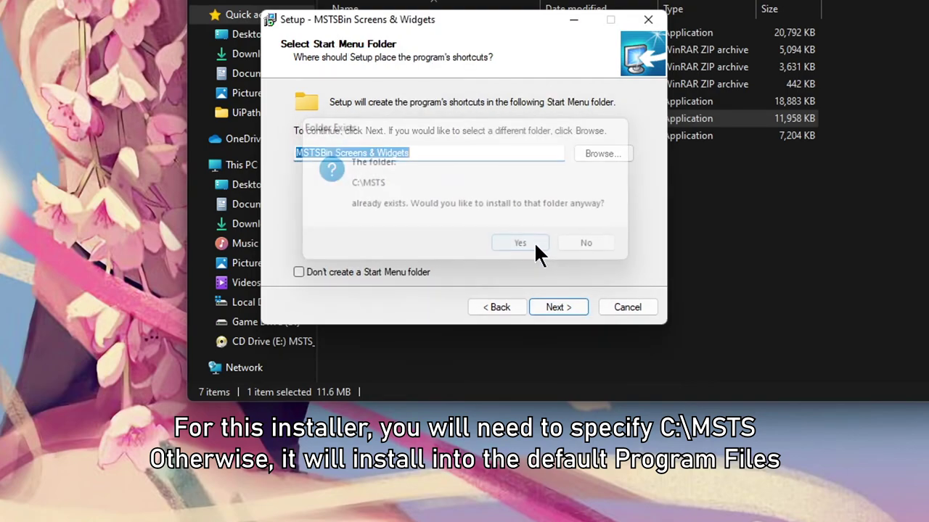
pyautogui.click(563, 307)
pyautogui.click(564, 307)
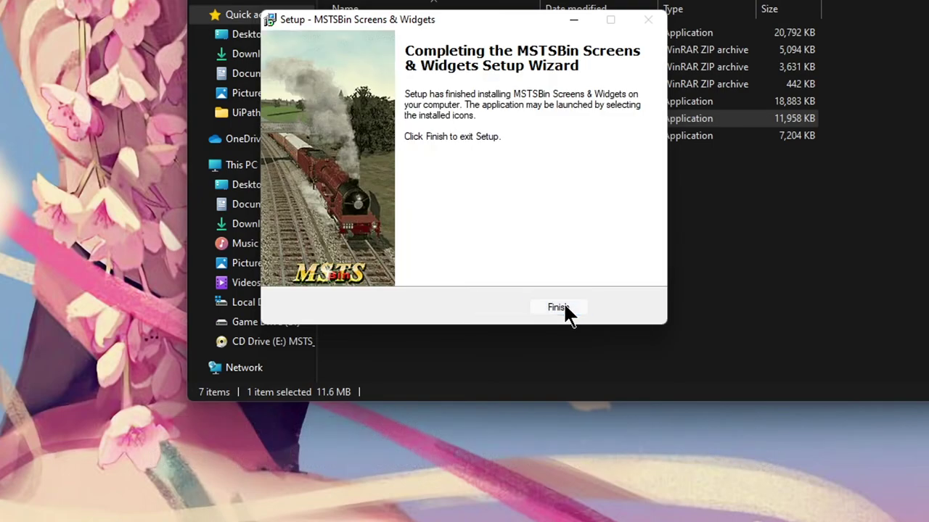
pyautogui.click(564, 306)
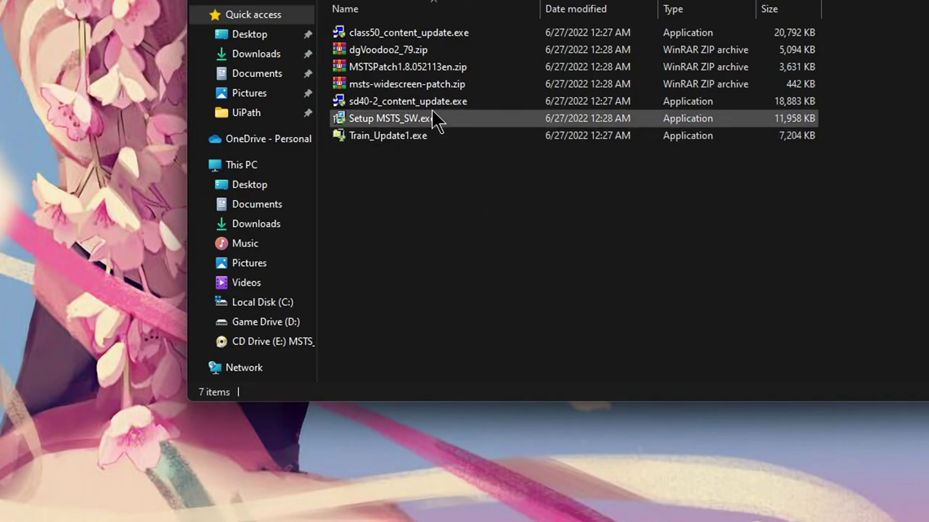
# Run sd40-2_content_update.exe, accept its license agreement, and continue to the destination folder page
pyautogui.press('Up')
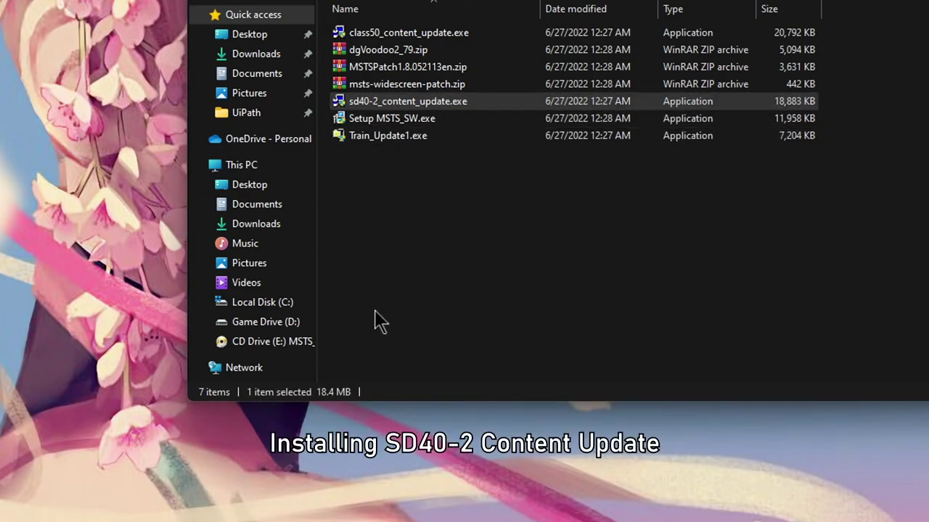
pyautogui.press('Return')
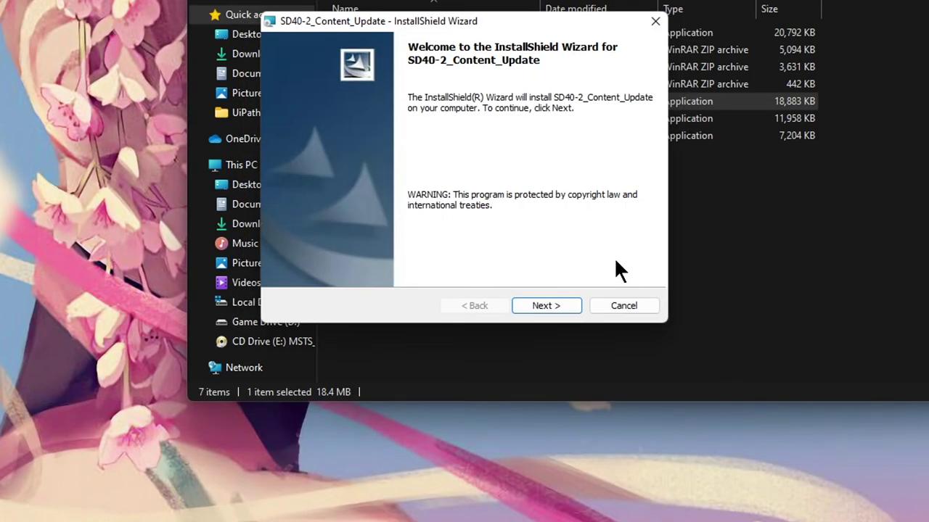
pyautogui.click(570, 311)
pyautogui.click(365, 248)
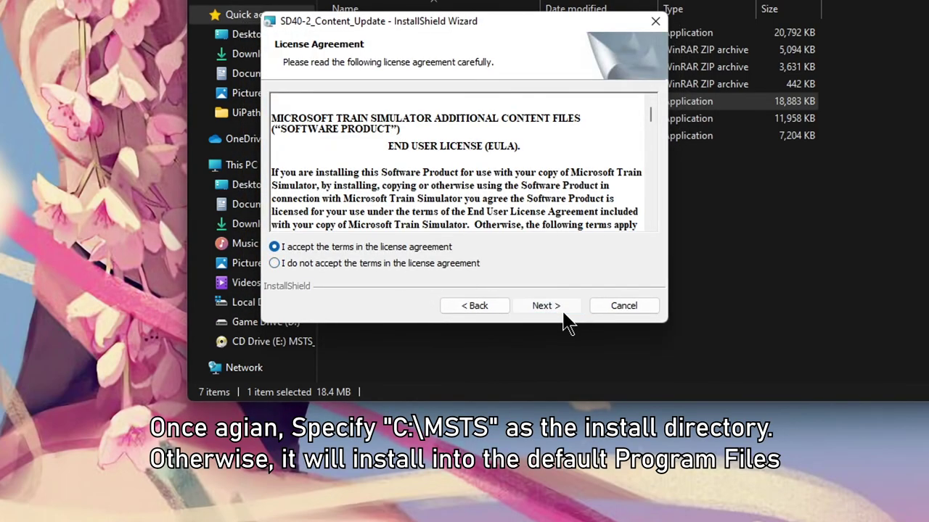
pyautogui.click(558, 308)
pyautogui.click(562, 308)
# Change the SD40-2 update's destination folder to C:\MSTS and install it
pyautogui.click(625, 115)
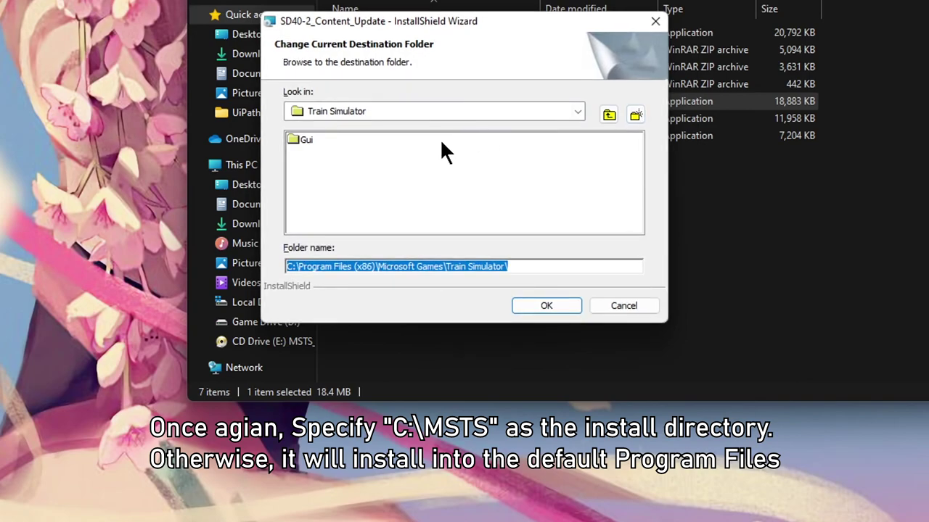
pyautogui.click(578, 111)
pyautogui.click(503, 129)
pyautogui.click(311, 153)
pyautogui.click(545, 308)
pyautogui.click(544, 309)
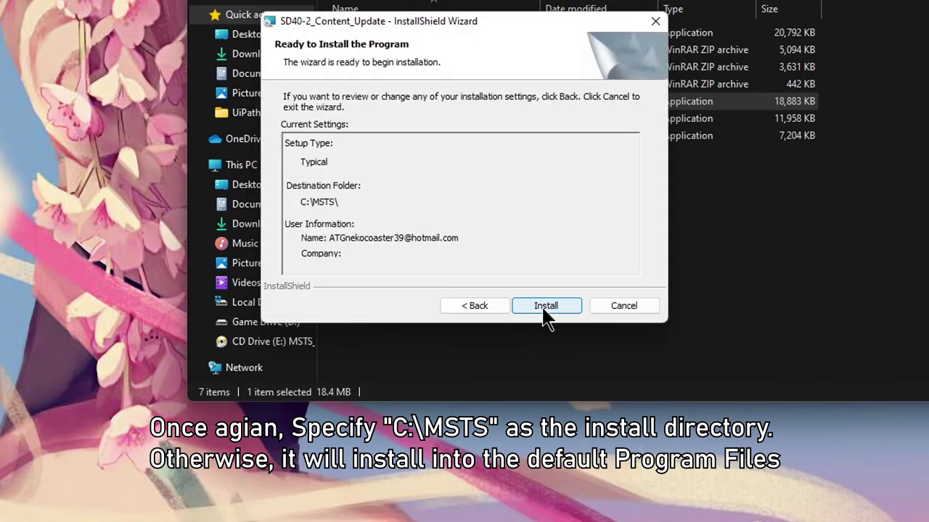
pyautogui.click(544, 311)
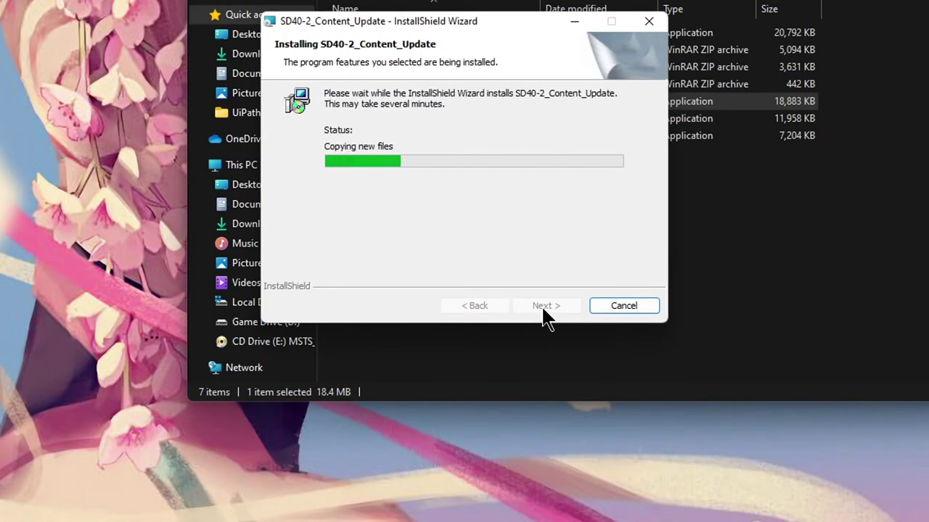
pyautogui.click(544, 310)
# Run class50_content_update.exe, accept its license agreement, and continue past the readme to the destination folder page
pyautogui.doubleClick(409, 33)
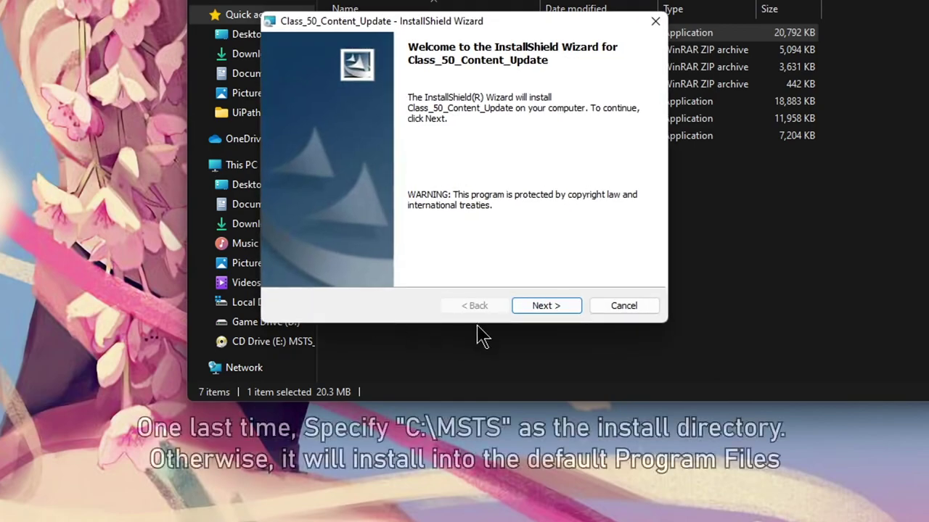
pyautogui.click(561, 308)
pyautogui.click(415, 248)
pyautogui.click(543, 307)
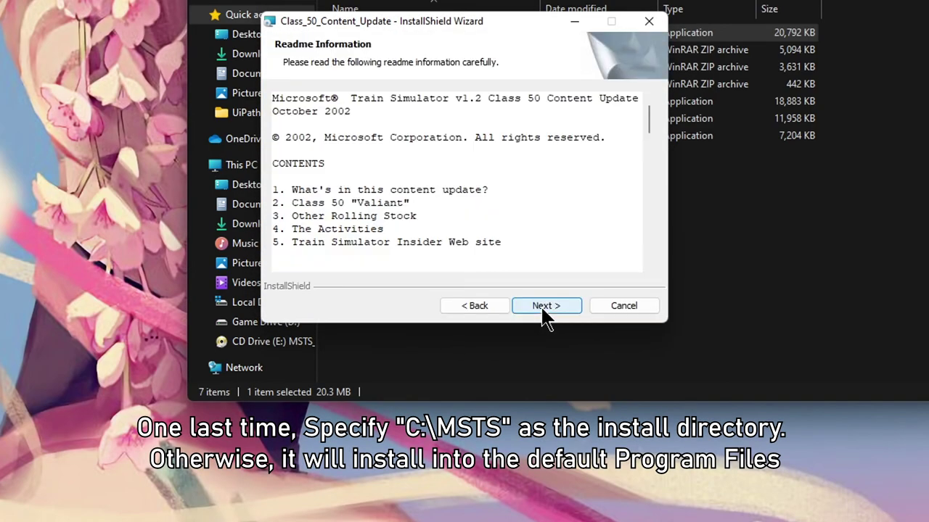
pyautogui.click(545, 308)
# Change the Class 50 update's destination folder to C:\MSTS and install it
pyautogui.click(617, 111)
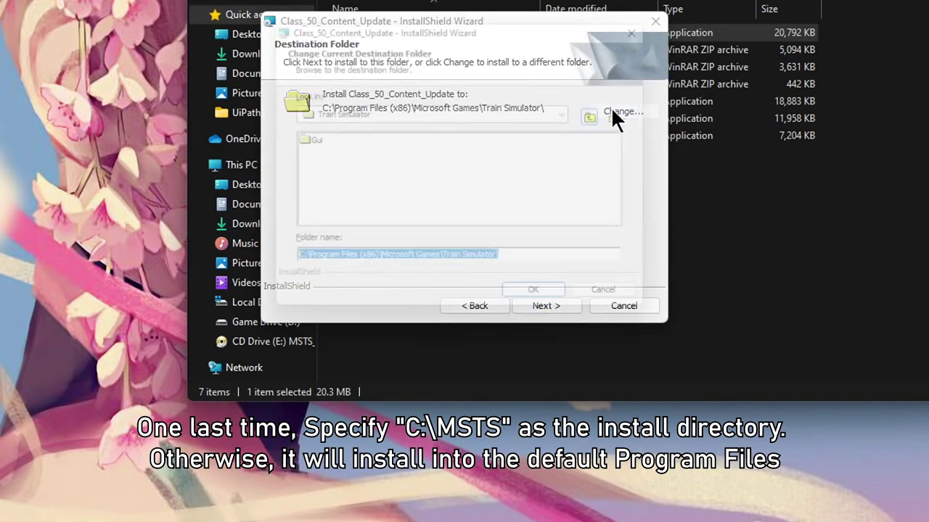
pyautogui.click(577, 113)
pyautogui.click(506, 130)
pyautogui.doubleClick(301, 153)
pyautogui.click(523, 312)
pyautogui.click(527, 312)
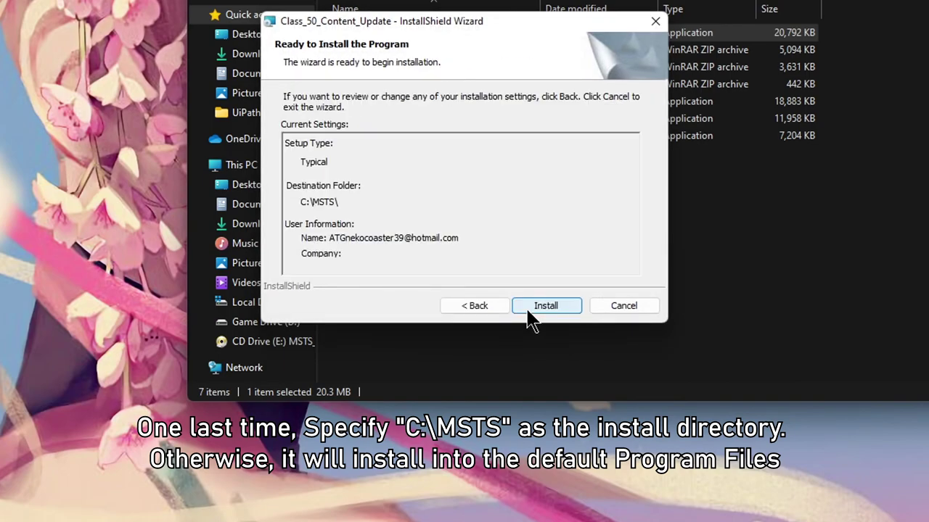
pyautogui.click(529, 317)
pyautogui.click(528, 313)
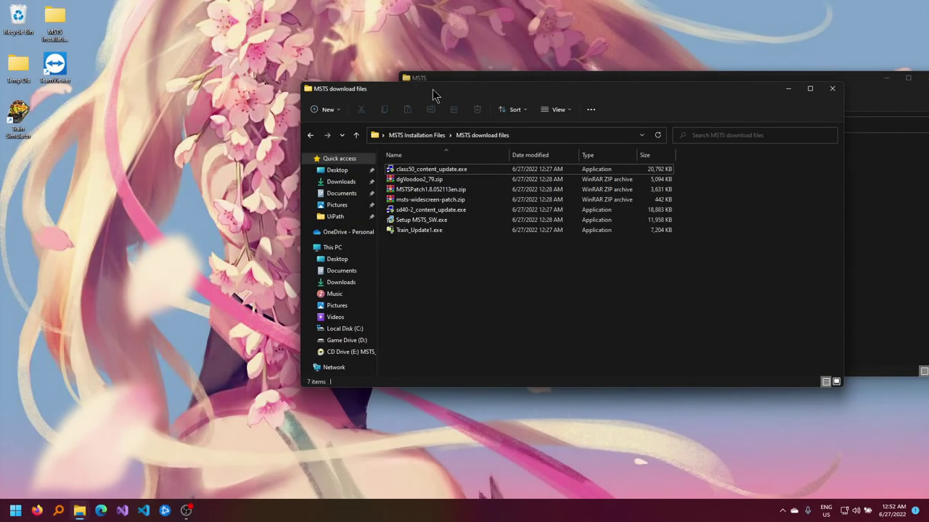
# Arrange the MSTS download files and C:\MSTS windows for copying, and open msts-widescreen-patch.zip in WinRAR
pyautogui.moveTo(433, 94); pyautogui.dragTo(295, 92)
pyautogui.click(871, 248)
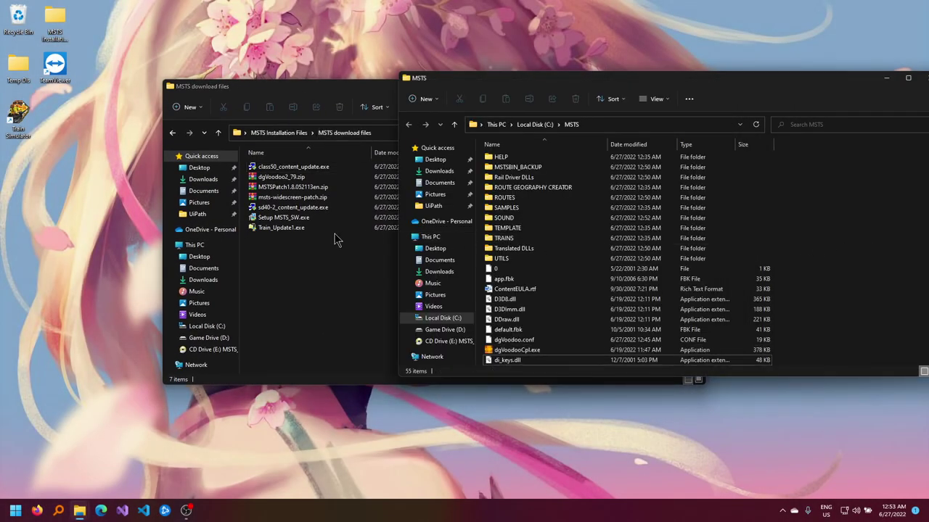
pyautogui.click(303, 198)
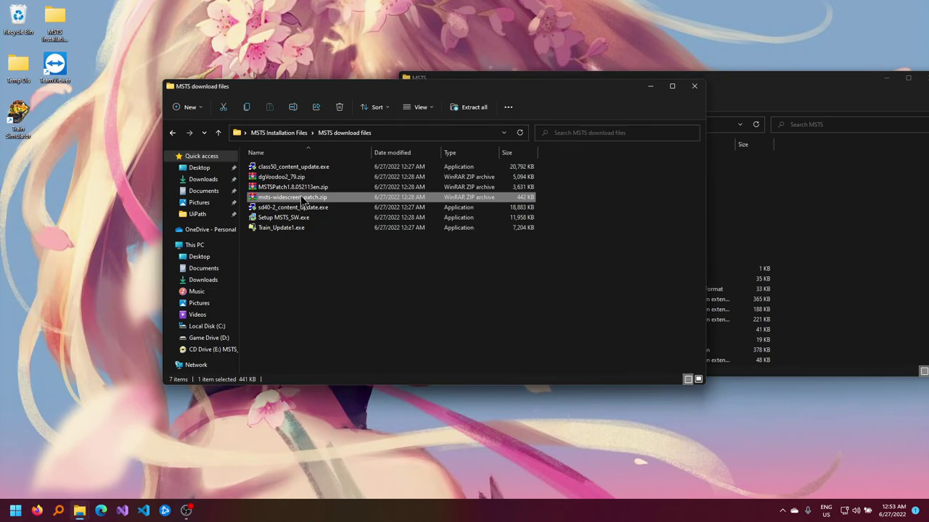
pyautogui.rightClick(302, 198)
pyautogui.click(278, 261)
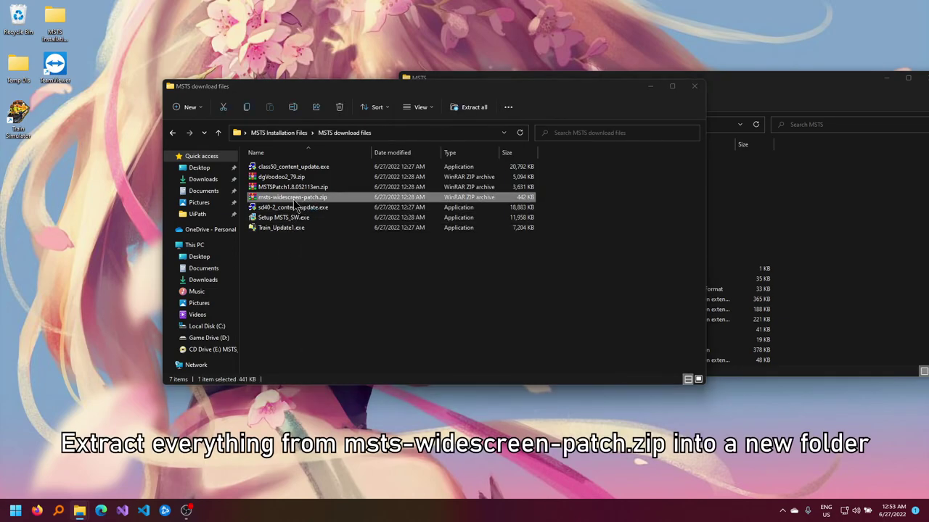
pyautogui.click(428, 290)
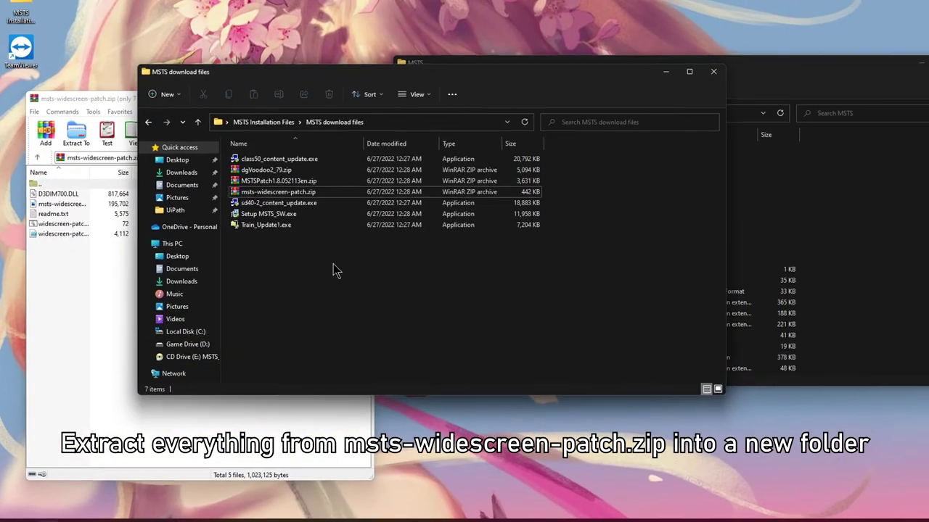
# Create a folder named MSTS Widescreen Patch in MSTS download files and open it
pyautogui.rightClick(346, 262)
pyautogui.moveTo(369, 388)
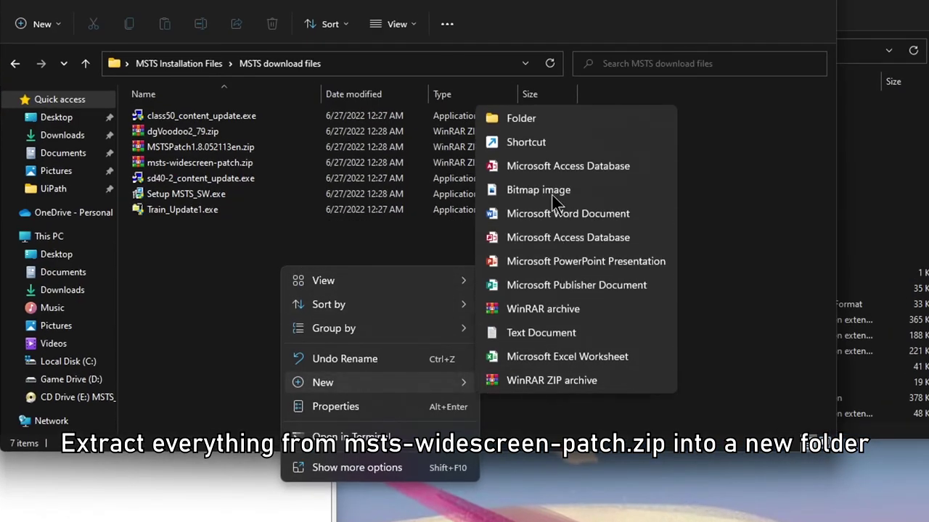
pyautogui.click(542, 117)
pyautogui.write('MSTS Widescreen Patch')
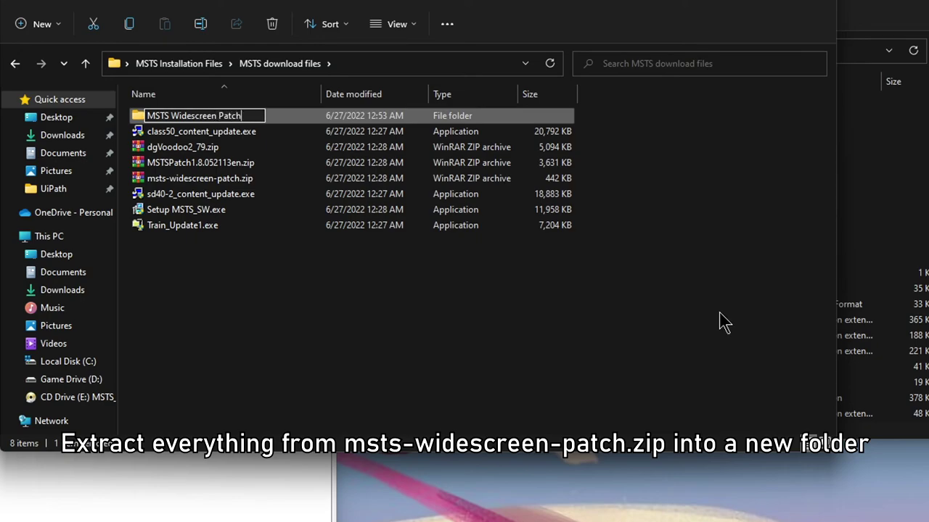
pyautogui.press('Return')
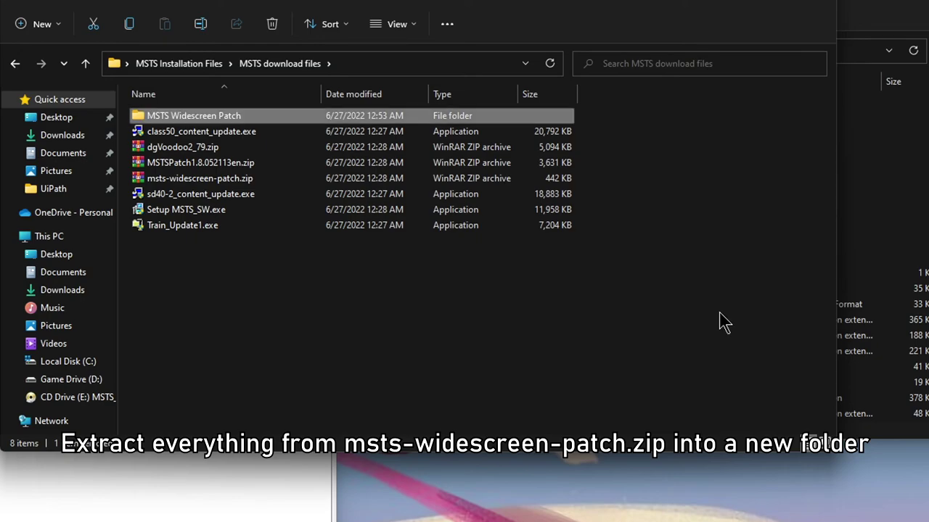
pyautogui.press('Return')
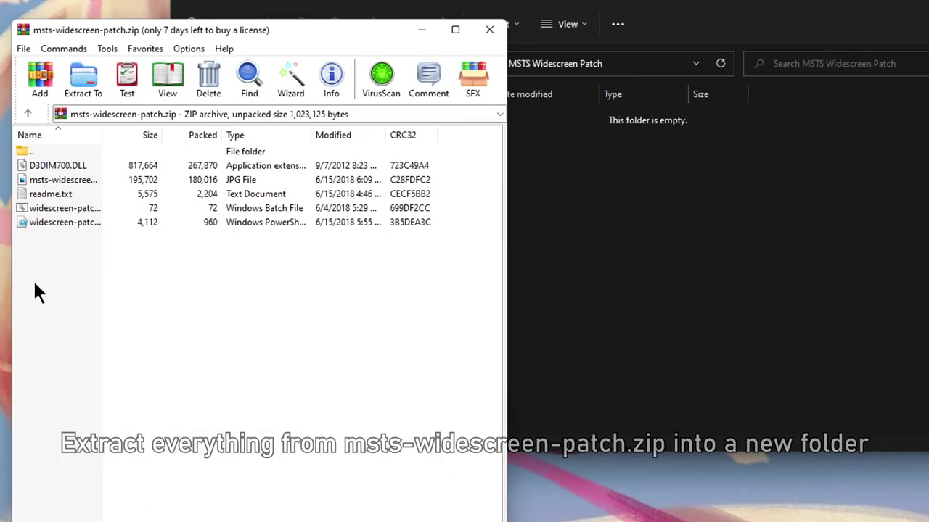
# Extract all files from msts-widescreen-patch.zip into the MSTS Widescreen Patch folder
pyautogui.moveTo(47, 254); pyautogui.dragTo(49, 163)
pyautogui.moveTo(117, 269); pyautogui.dragTo(55, 164)
pyautogui.click(662, 210)
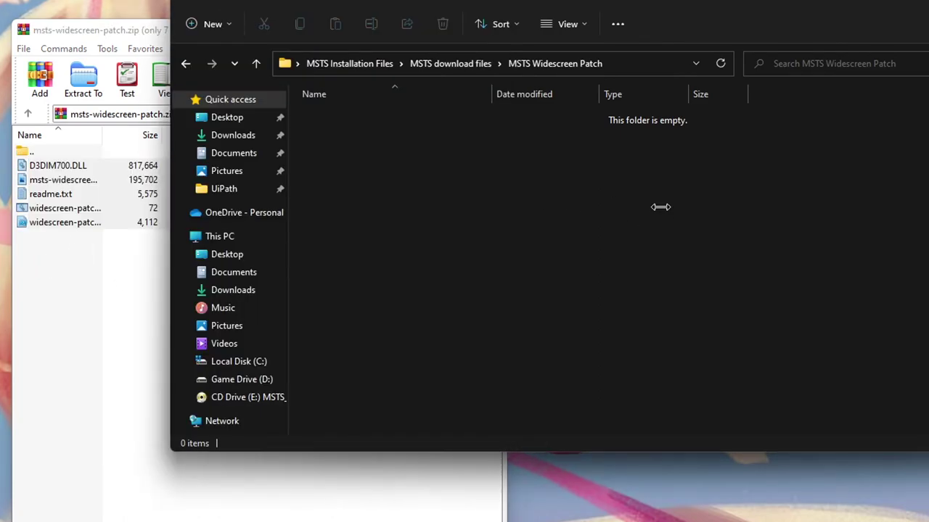
pyautogui.click(663, 217)
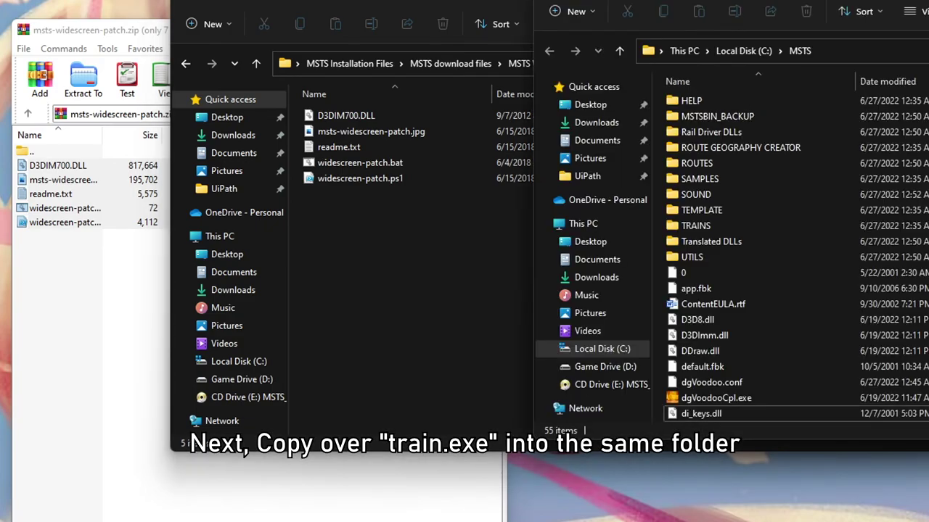
# Copy train.exe from C:\MSTS into the MSTS Widescreen Patch folder
pyautogui.scroll(-3, 766, 366)
pyautogui.scroll(-6, 766, 366)
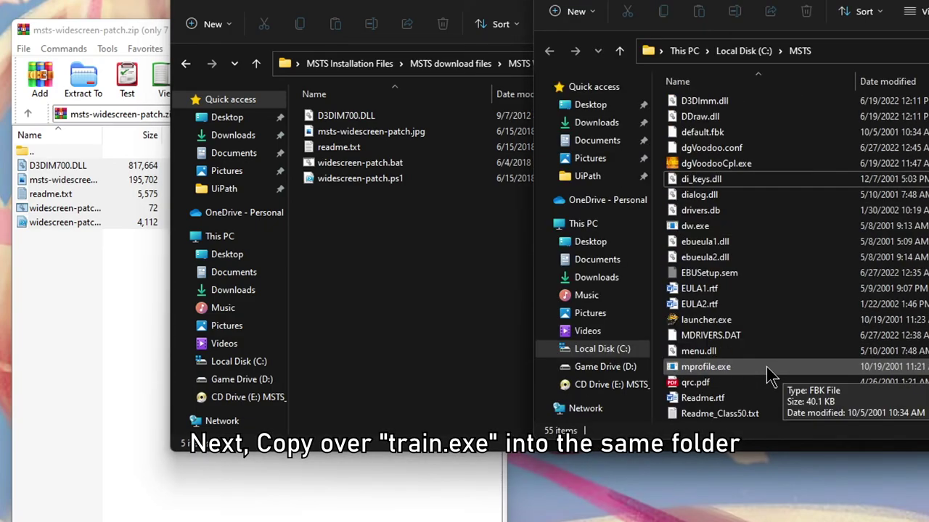
pyautogui.click(698, 289)
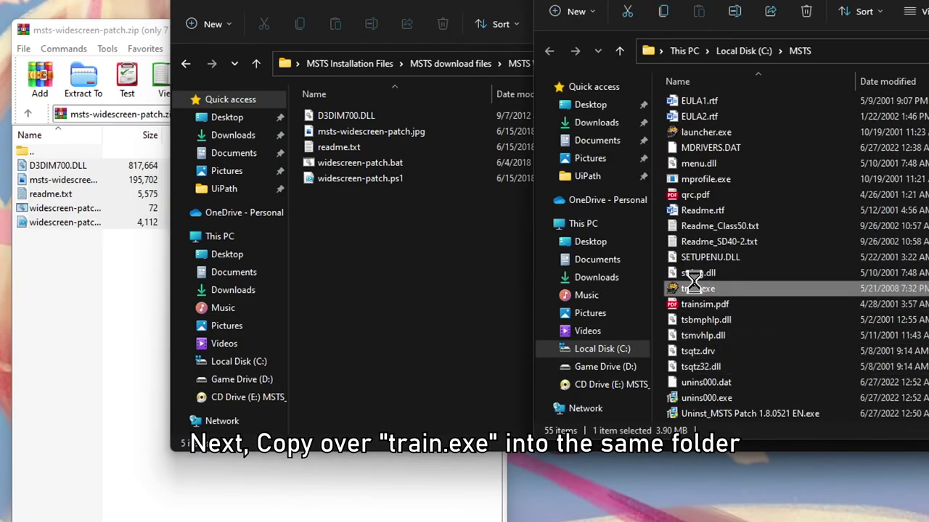
pyautogui.rightClick(697, 289)
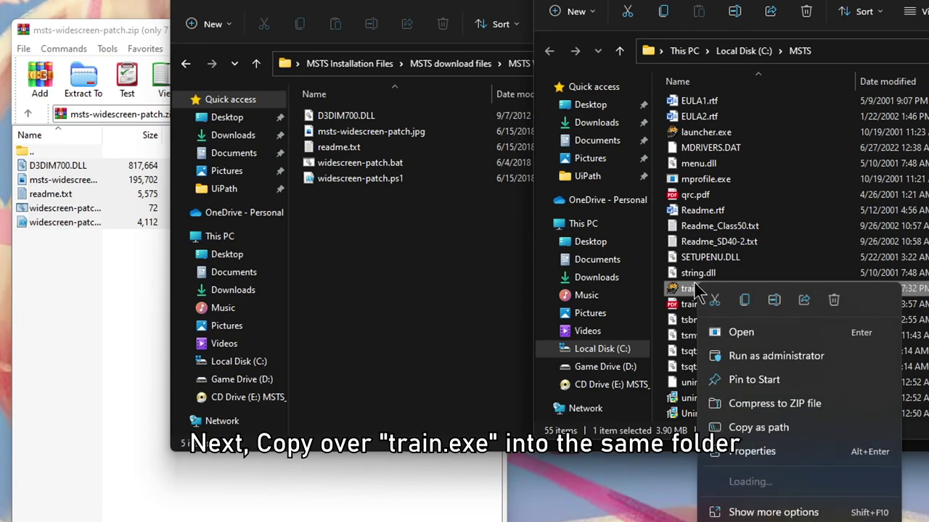
pyautogui.click(744, 301)
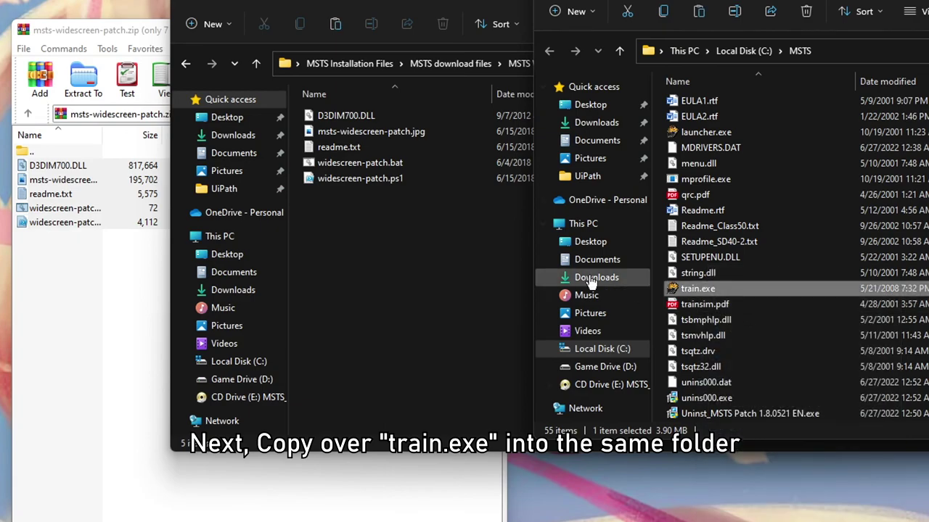
pyautogui.click(386, 261)
pyautogui.rightClick(387, 261)
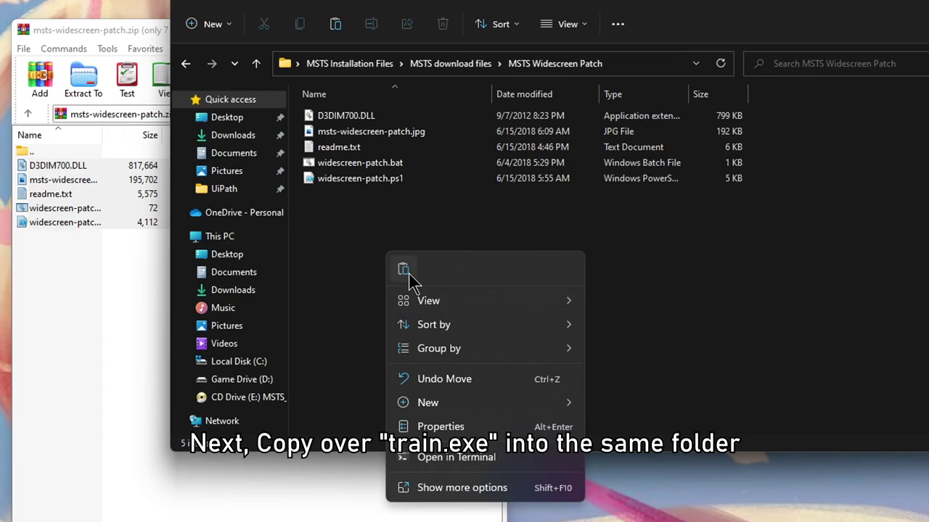
pyautogui.click(406, 273)
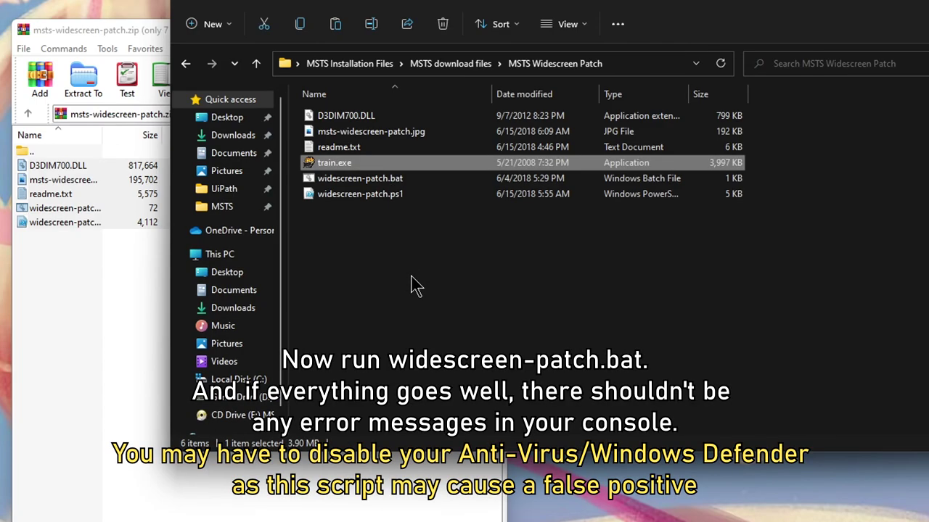
# Run widescreen-patch.bat and move the patched train.exe into C:\MSTS, replacing the existing file
pyautogui.doubleClick(389, 179)
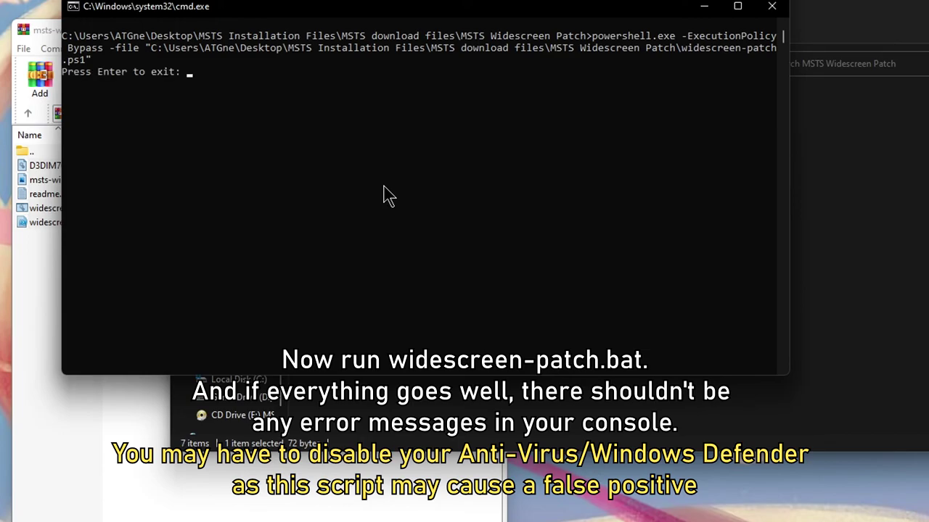
pyautogui.press('Return')
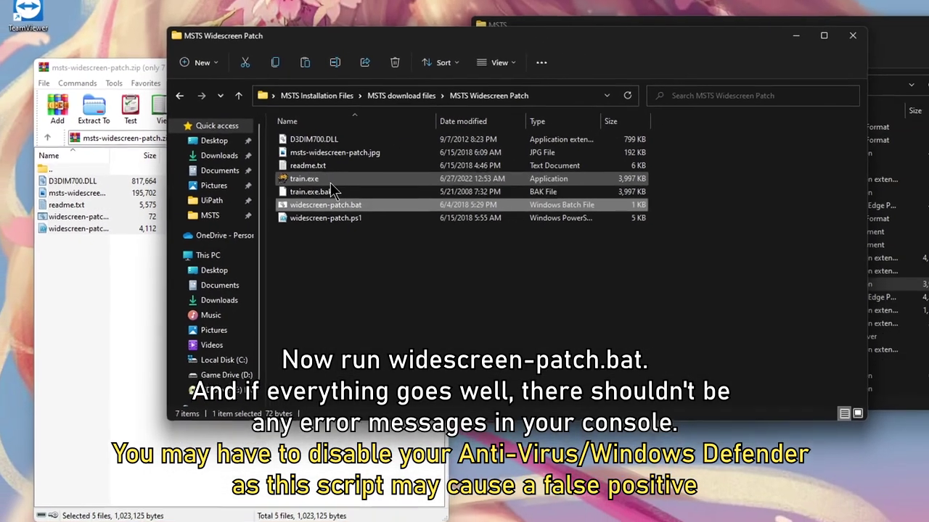
pyautogui.click(333, 163)
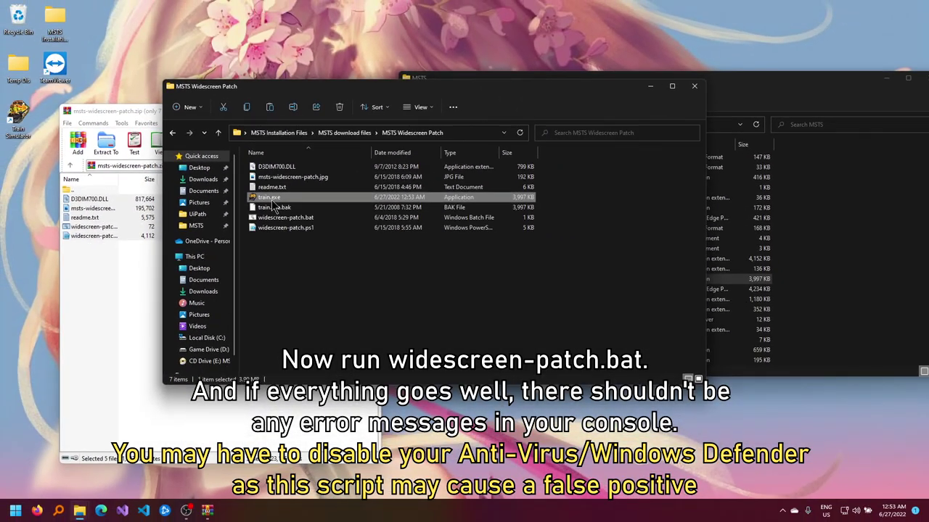
pyautogui.moveTo(273, 207); pyautogui.dragTo(845, 239)
pyautogui.click(208, 180)
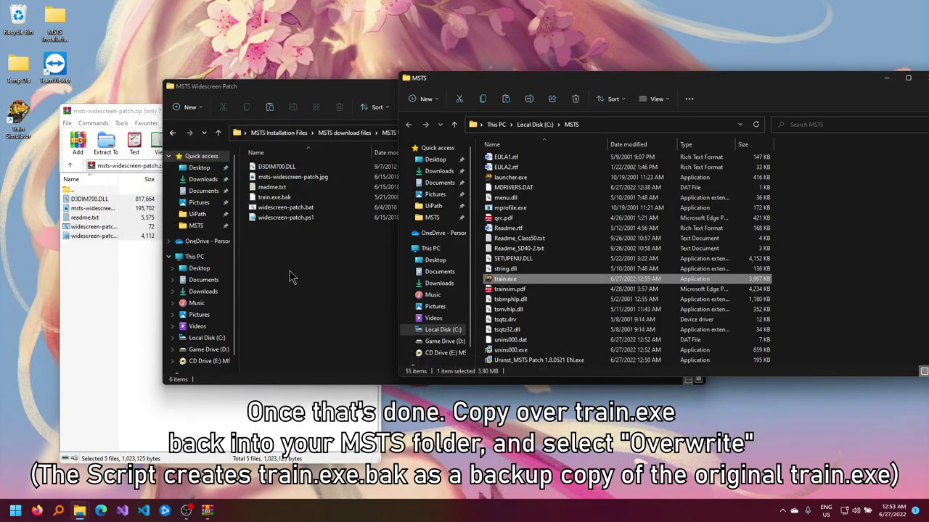
# Close the MSTS Widescreen Patch folder and the msts-widescreen-patch.zip archive window
pyautogui.click(318, 299)
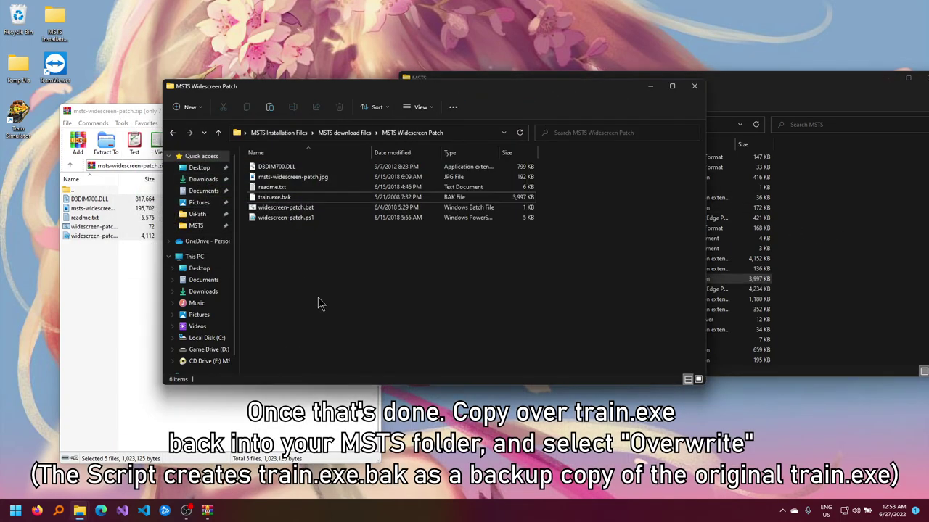
pyautogui.click(694, 87)
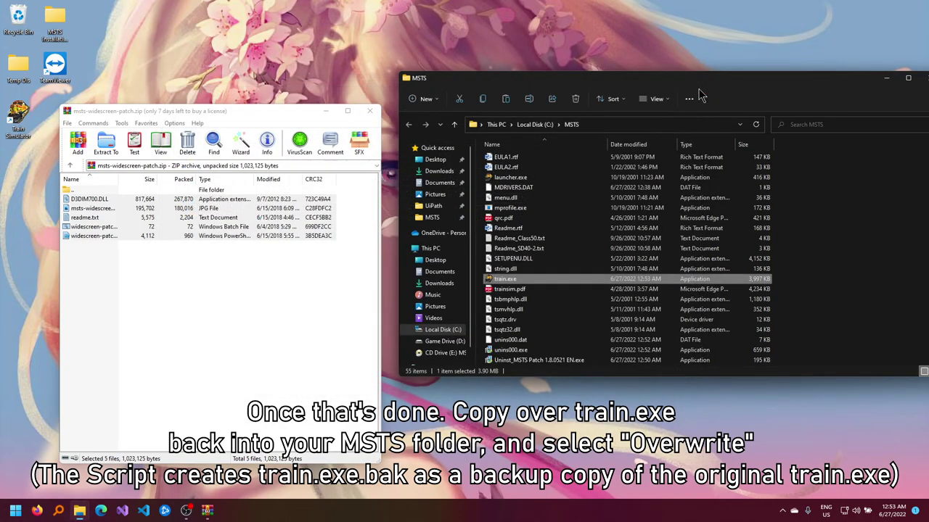
pyautogui.click(368, 113)
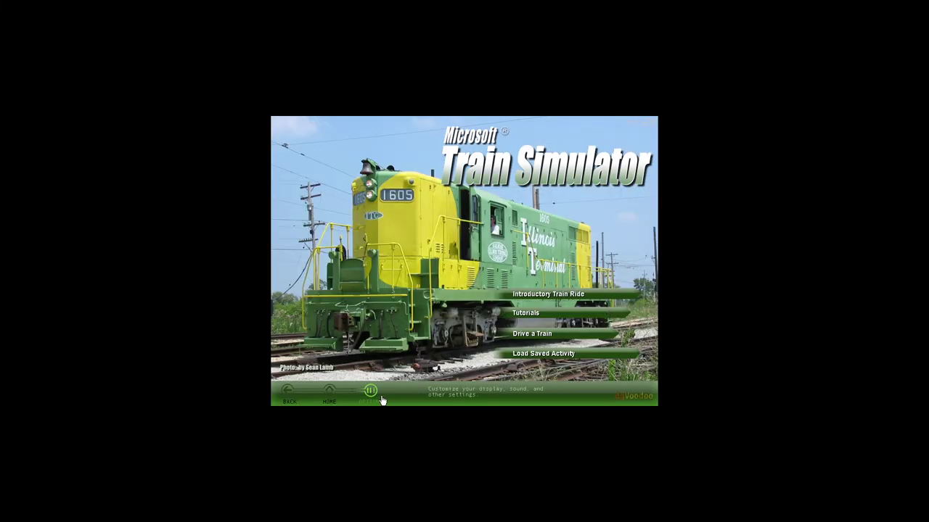
# Set the display resolution to 1920x1080x32 in Train Simulator's options and save the settings
pyautogui.click(380, 396)
pyautogui.click(456, 158)
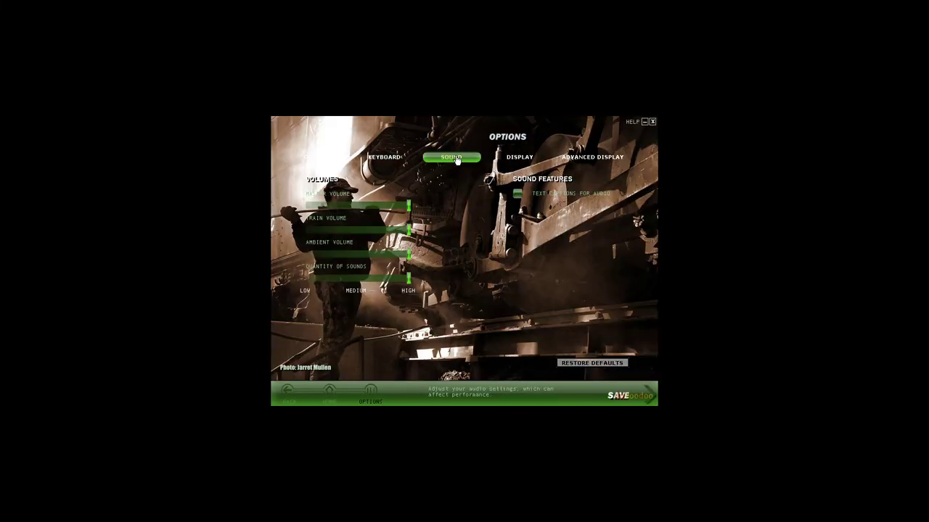
pyautogui.click(519, 157)
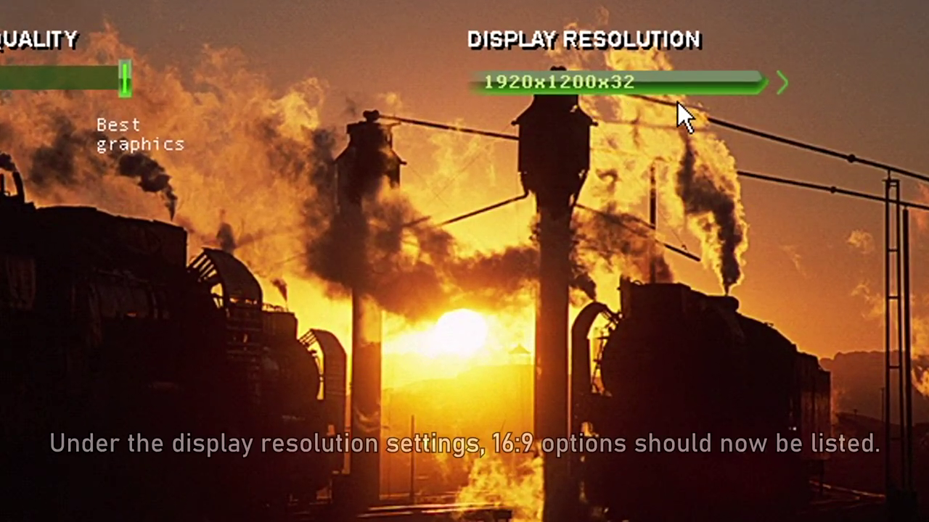
pyautogui.click(683, 87)
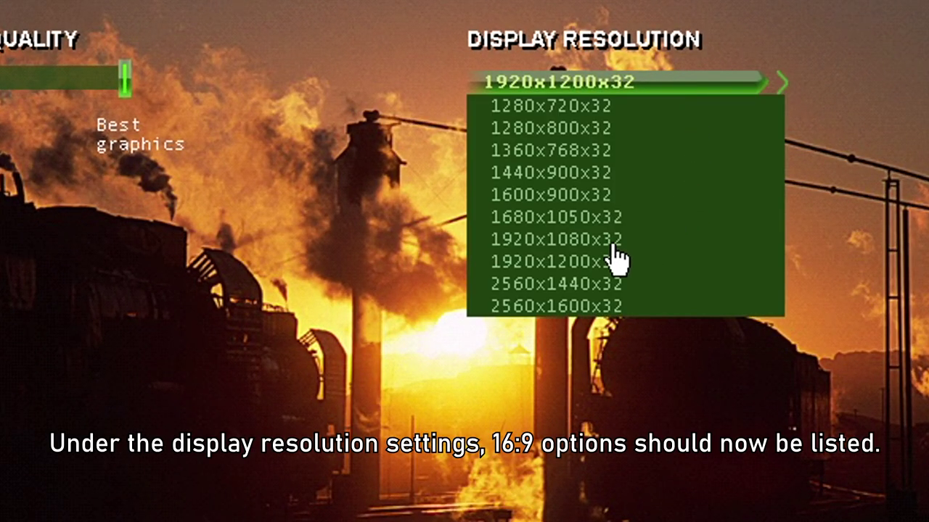
pyautogui.click(638, 241)
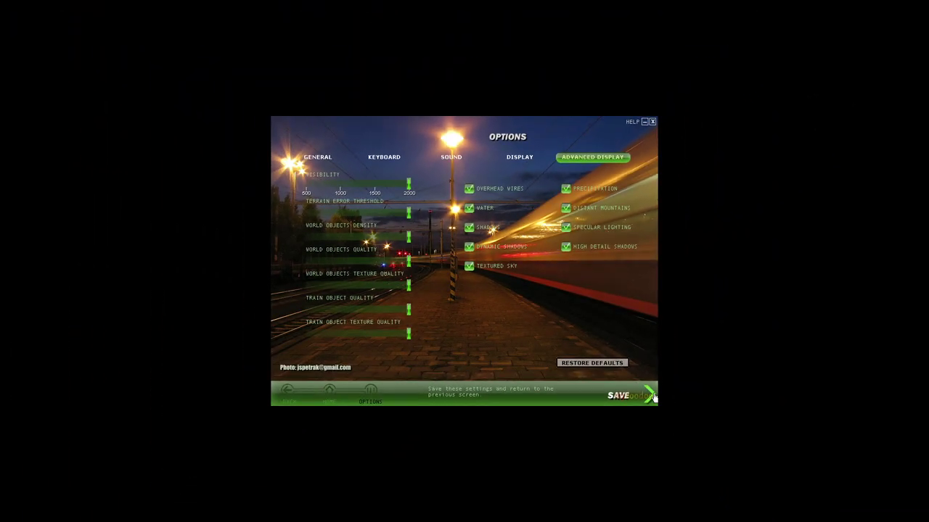
pyautogui.click(655, 398)
# Start driving the Marias Pass route with the Explore Route activity
pyautogui.click(565, 336)
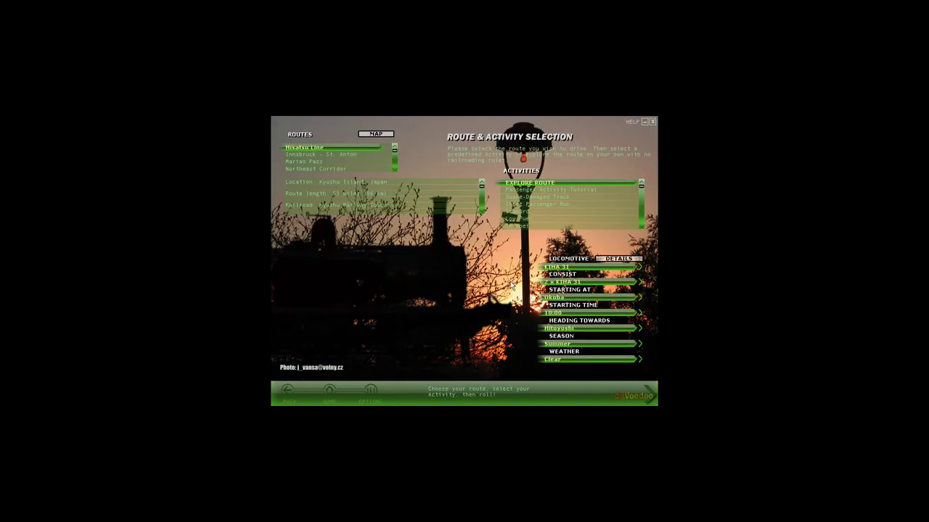
pyautogui.click(305, 161)
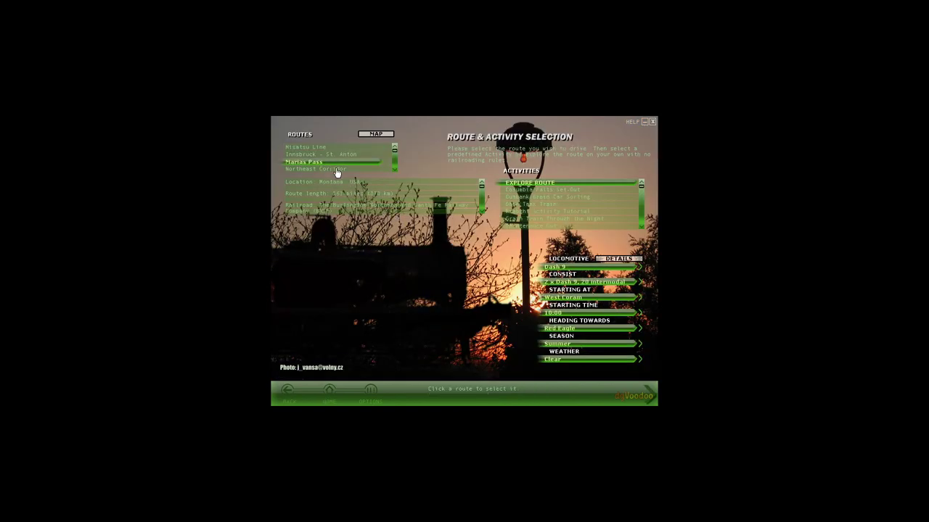
pyautogui.click(648, 395)
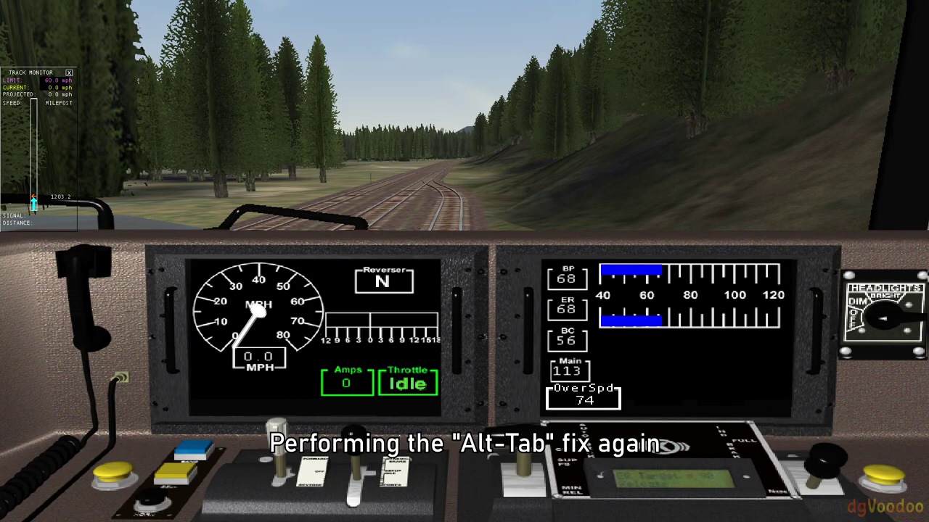
# Switch out of the full-screen simulator and back into it, and set the locomotive's reverser to forward with the brakes released
pyautogui.hotkey('alt', 'Tab')
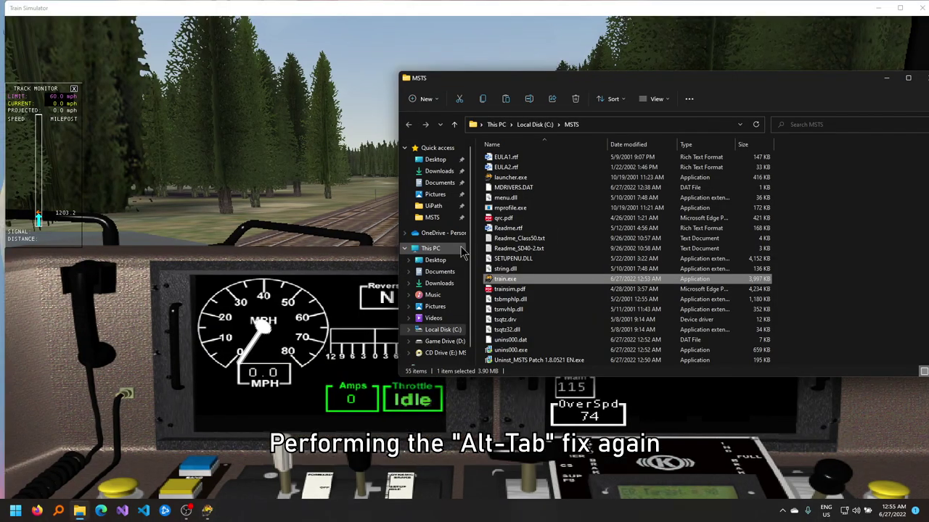
pyautogui.hotkey('alt', 'Tab')
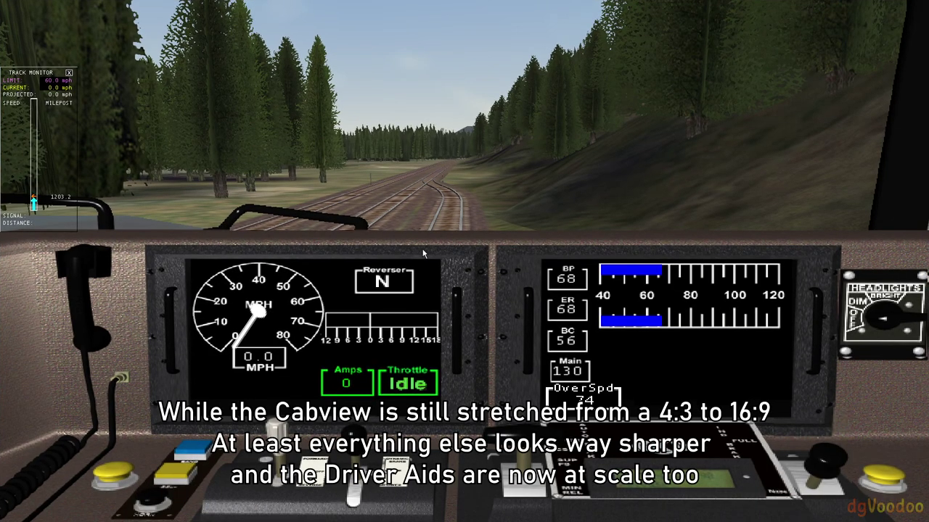
pyautogui.press(';')
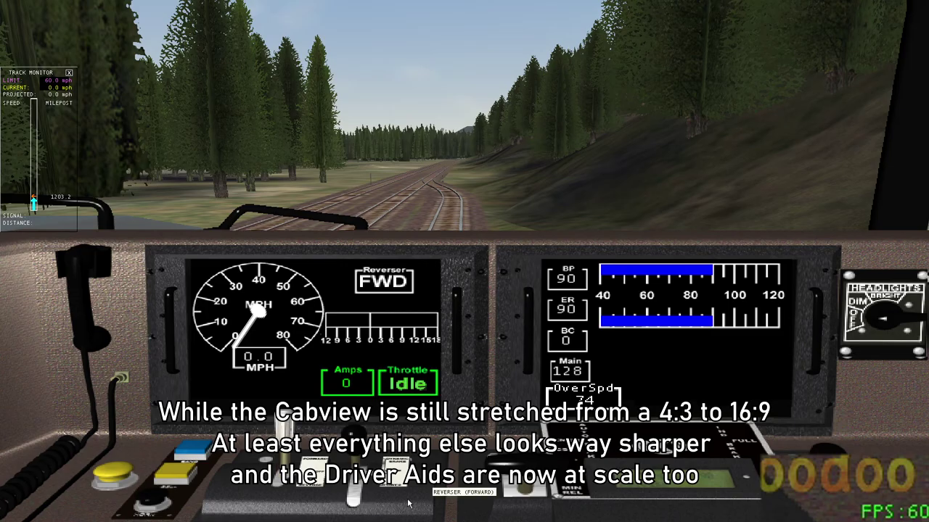
# Get the train moving in an exterior view orbited round to the lead locomotive's front, and set the headlights to full
pyautogui.press('3')
pyautogui.press('Left')
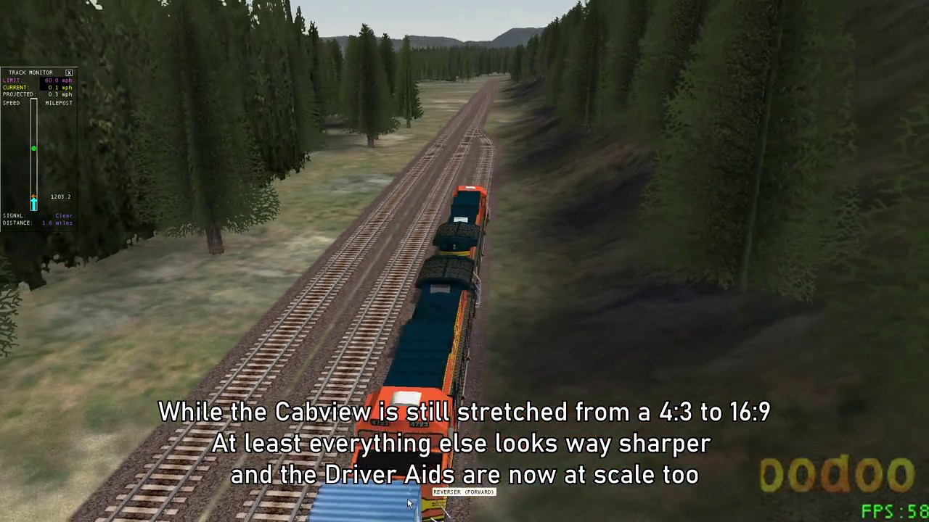
pyautogui.press('Left')
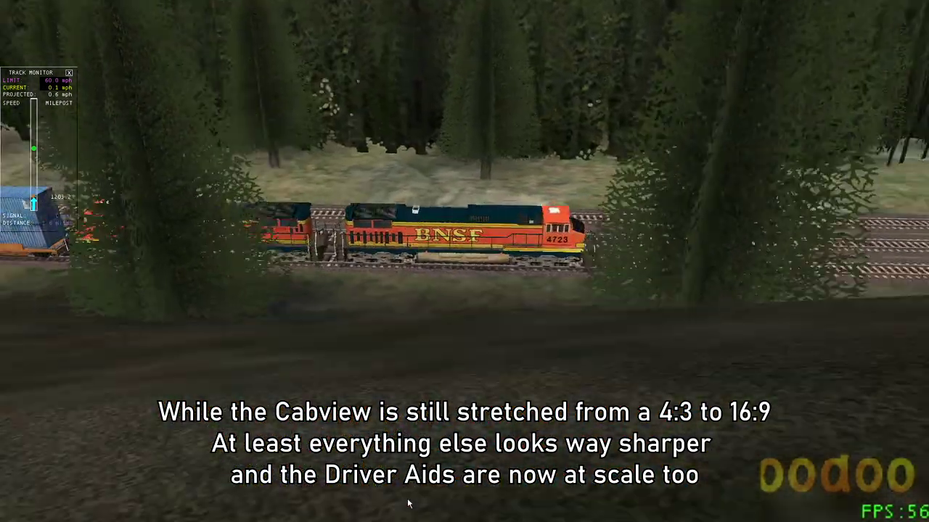
pyautogui.press('d')
pyautogui.press('Left')
pyautogui.press('d')
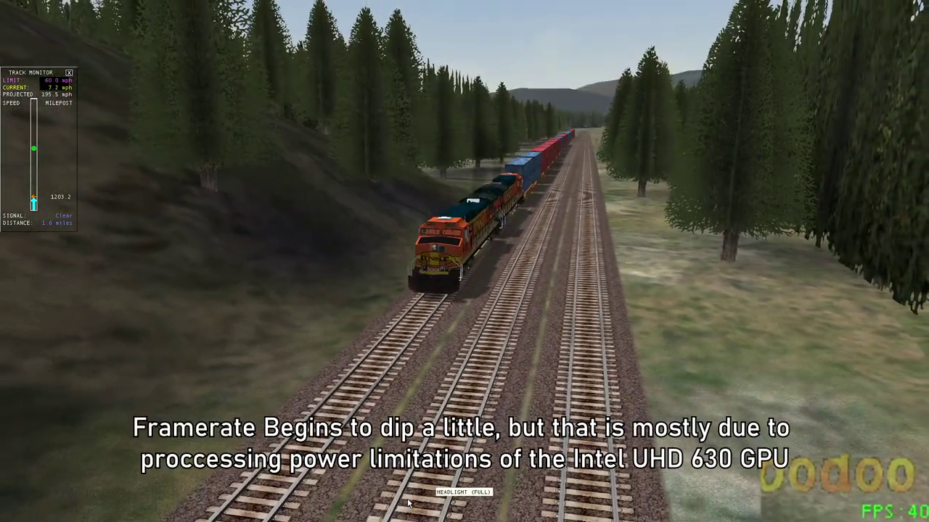
pyautogui.press('h')
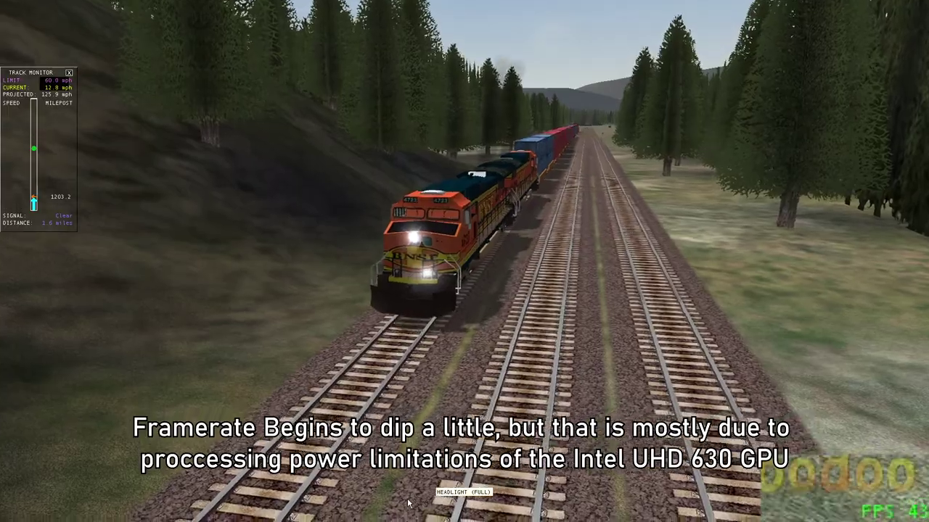
# Sound the horn and inspect the moving train from the front, rear and trackside views
pyautogui.press('space')
pyautogui.press('Right')
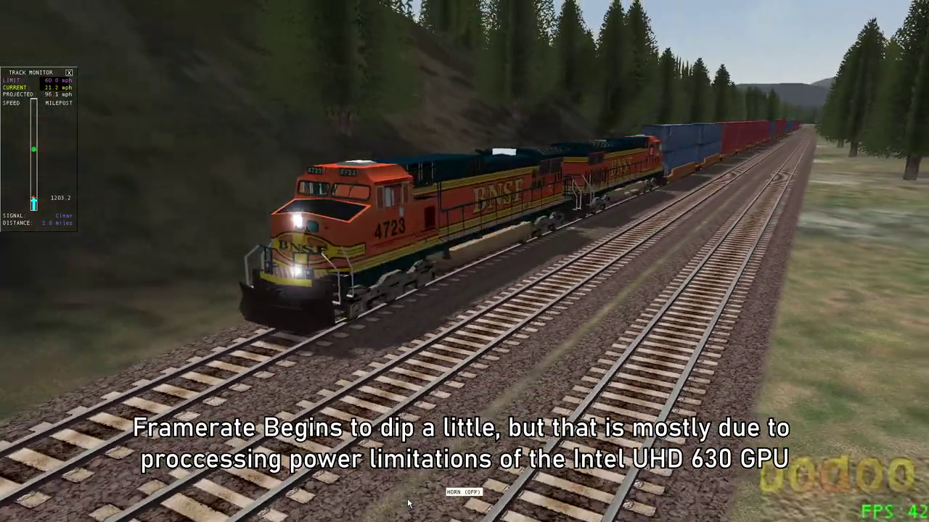
pyautogui.press('3')
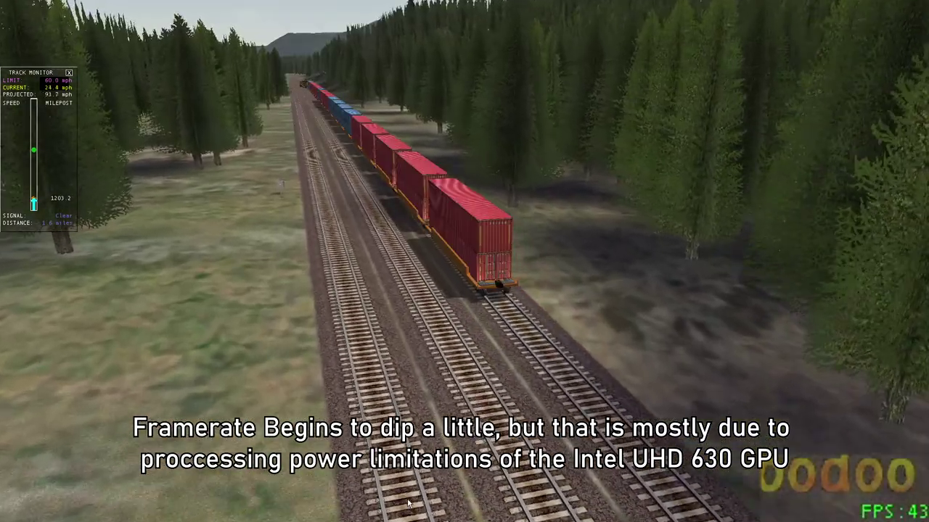
pyautogui.press('space')
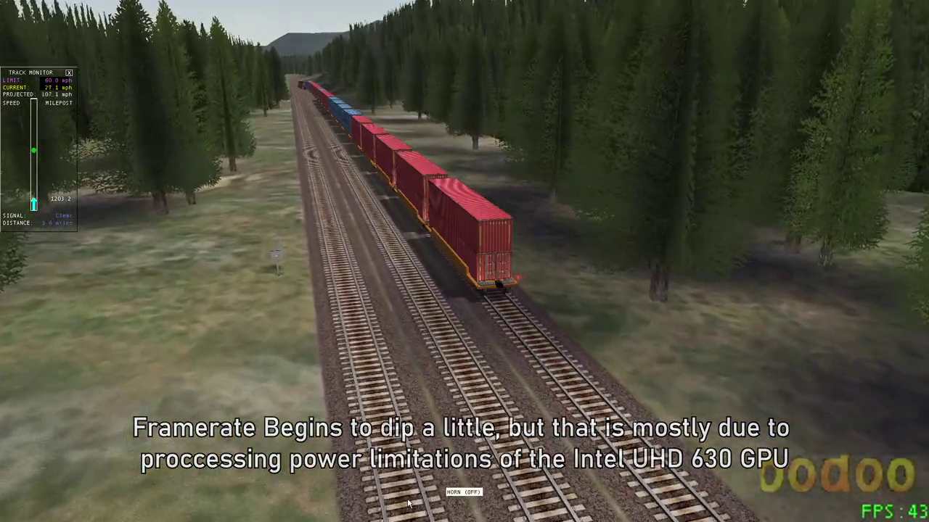
pyautogui.press('2')
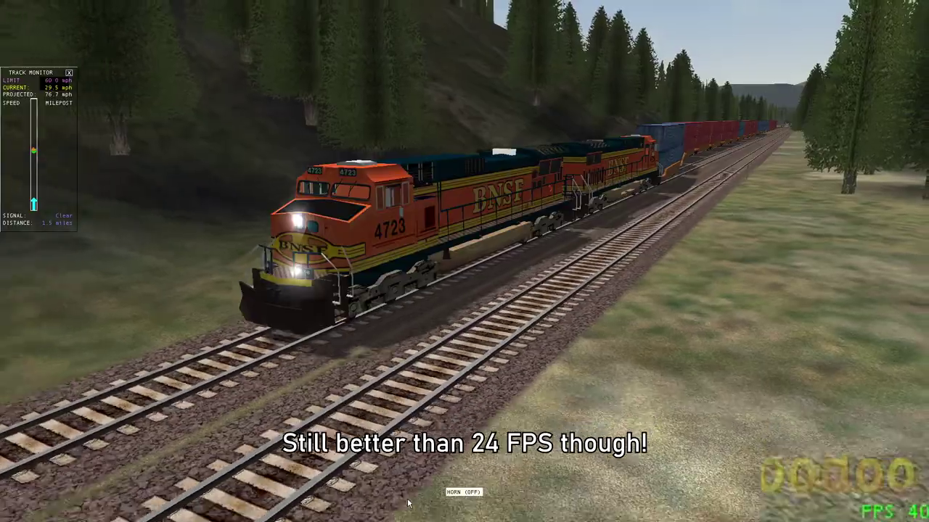
pyautogui.press('4')
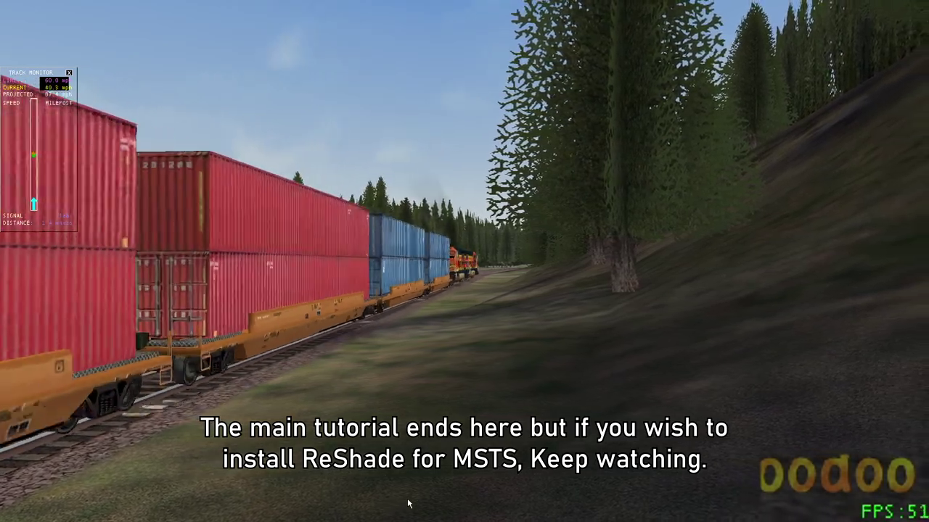
pyautogui.press('1')
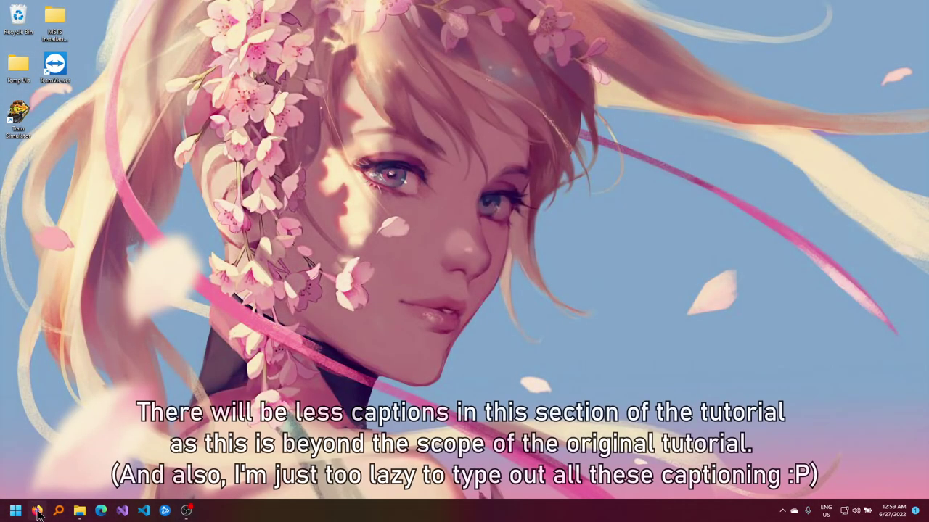
# Open the Firefox web browser from the desktop
pyautogui.click(37, 511)
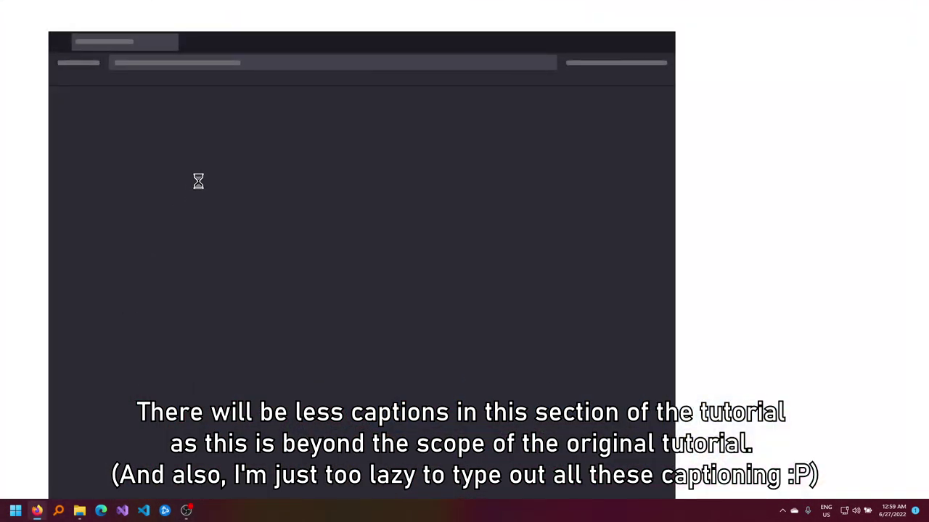